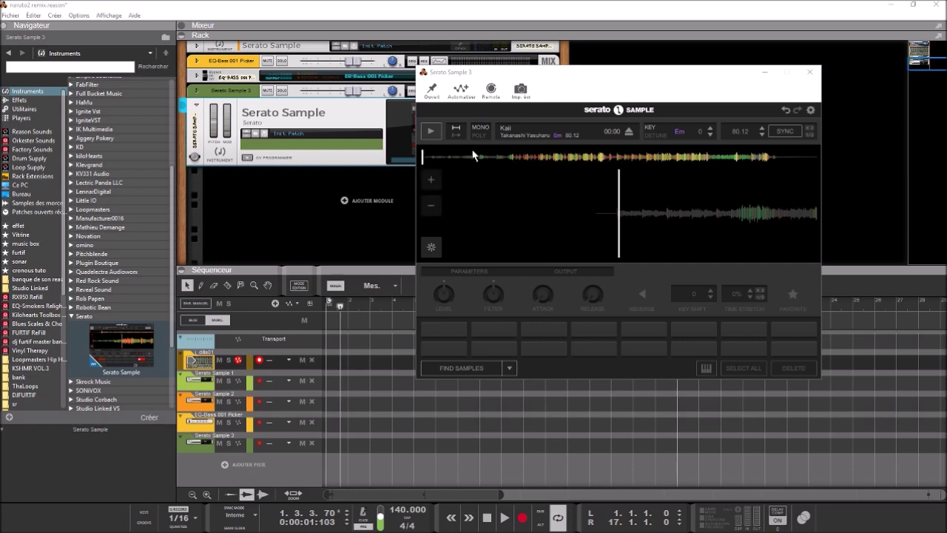
# Preview the Kaii sample in the Serato Sample 3 device and close its plug-in window
pyautogui.click(430, 131)
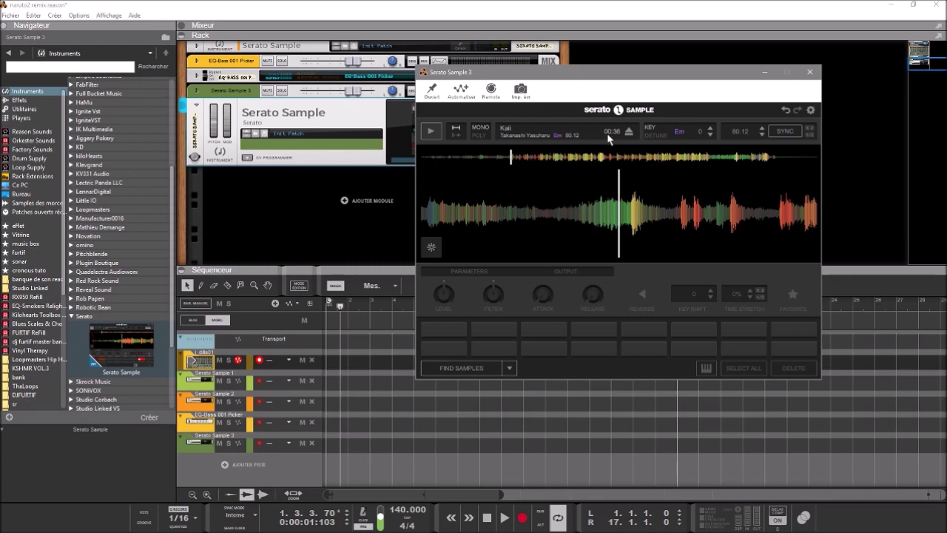
pyautogui.click(433, 135)
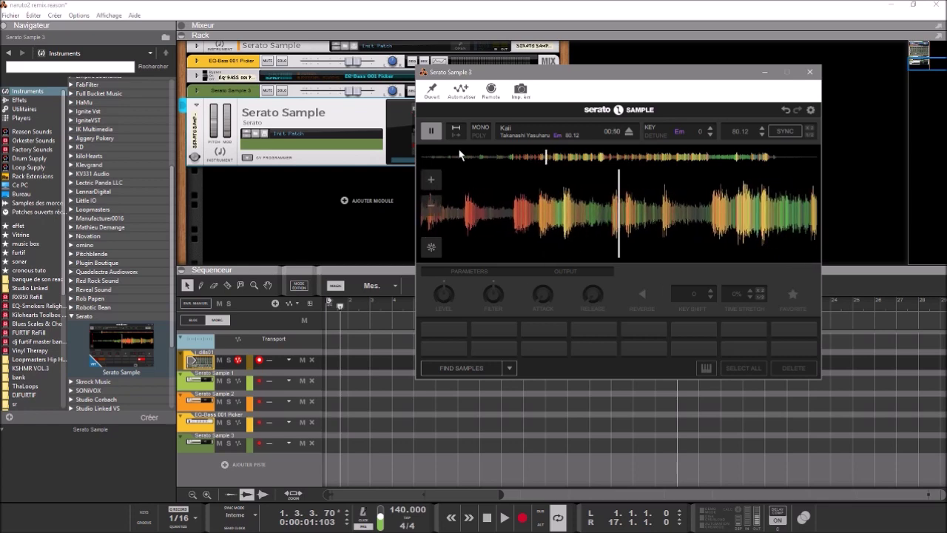
pyautogui.click(432, 132)
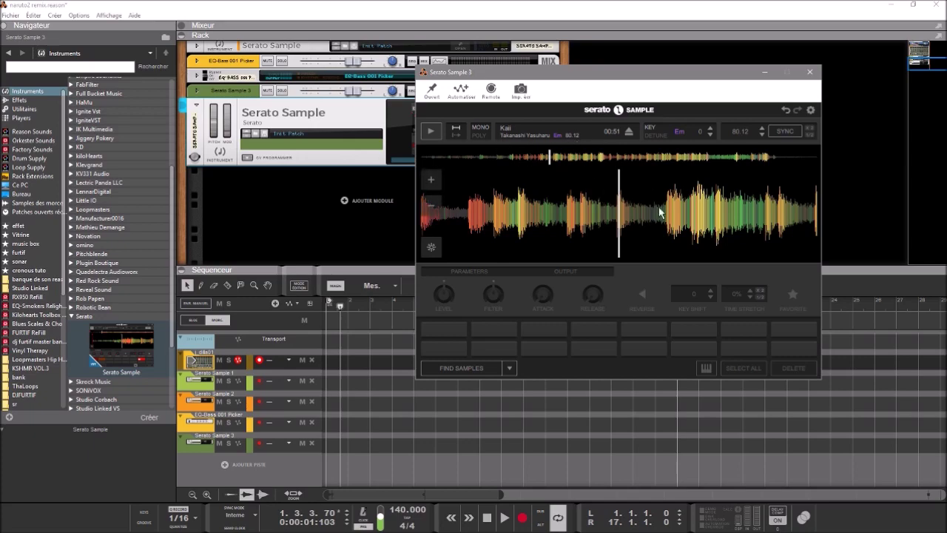
pyautogui.click(816, 75)
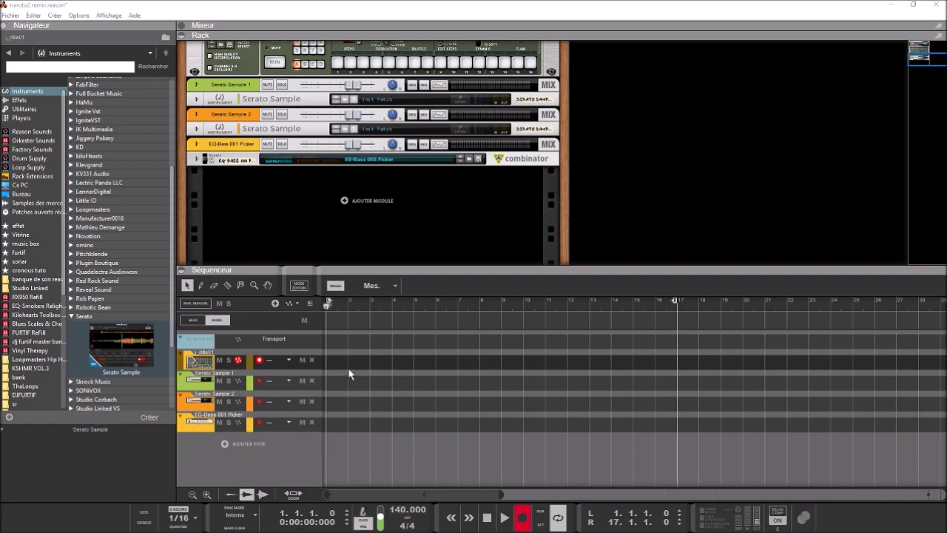
# Record a 16-bar kick and snare pattern on the Redrum track from bar 1, quantized to 1/16
pyautogui.press('space')
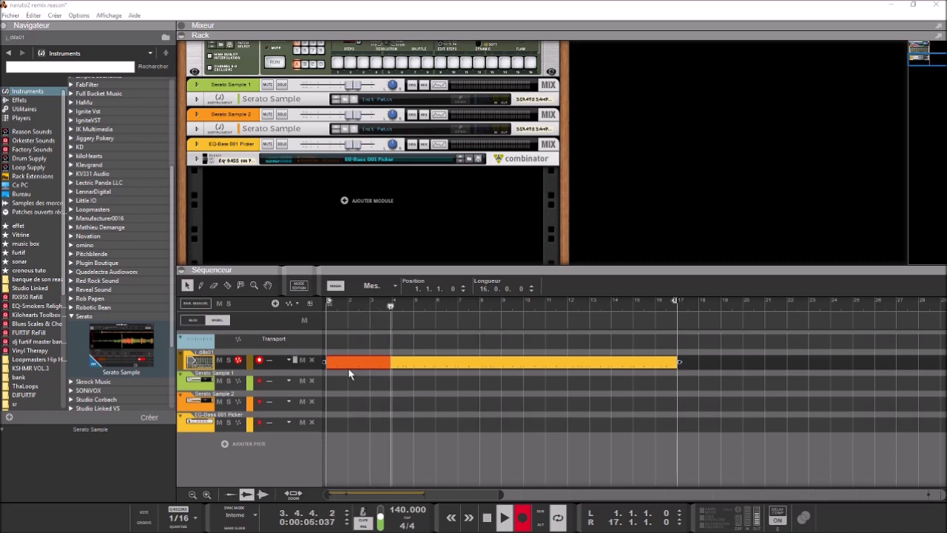
pyautogui.hotkey('ctrl', 'Return')
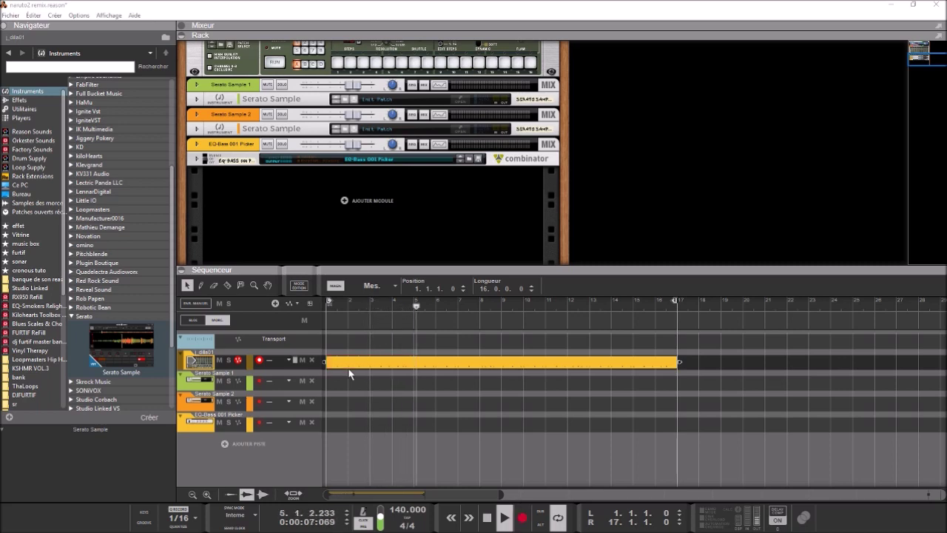
pyautogui.press('space')
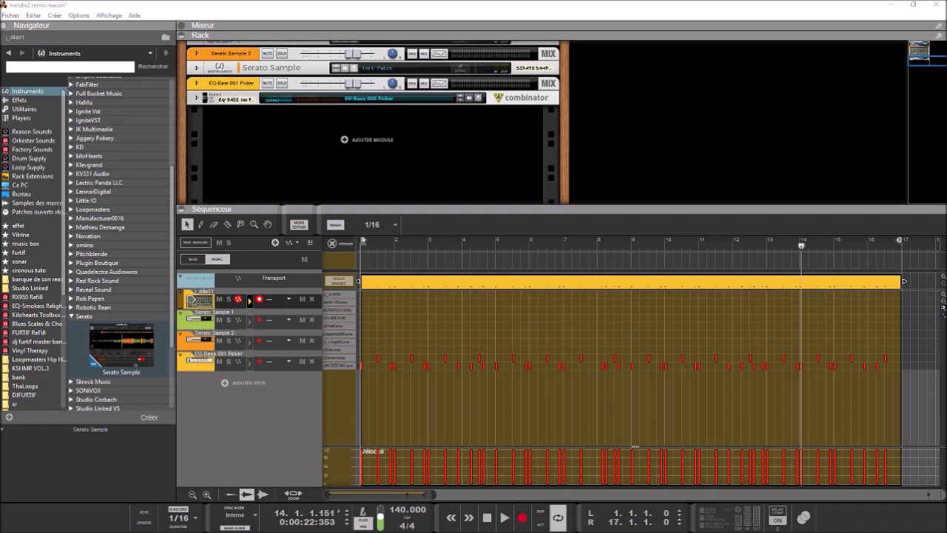
# Record repeated drum 3 hits over the same Redrum clip from bar 1 and return to the arrangement view
pyautogui.click(361, 244)
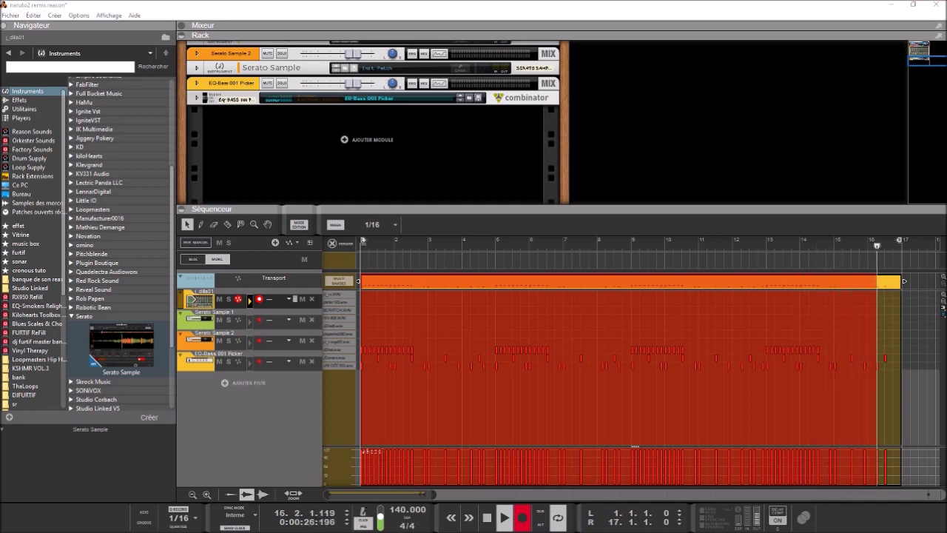
pyautogui.press('space')
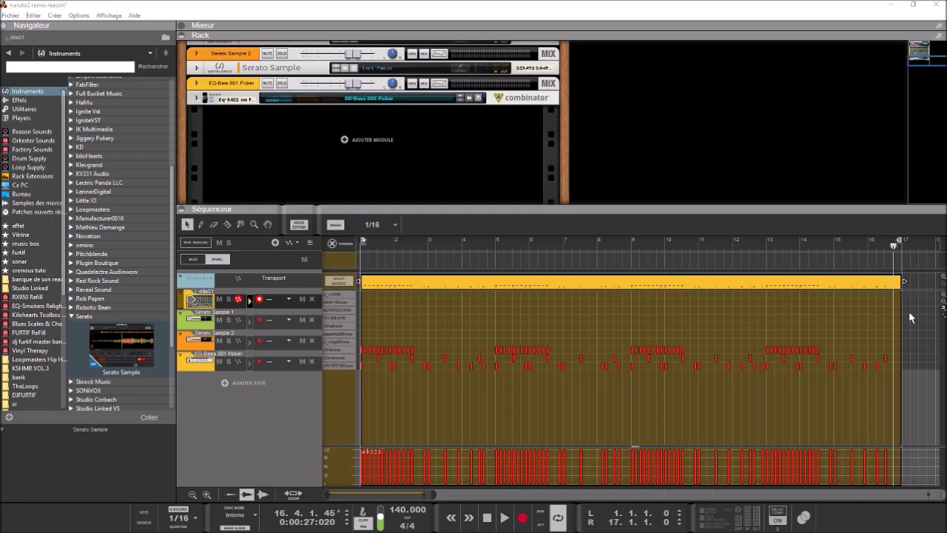
pyautogui.click(334, 243)
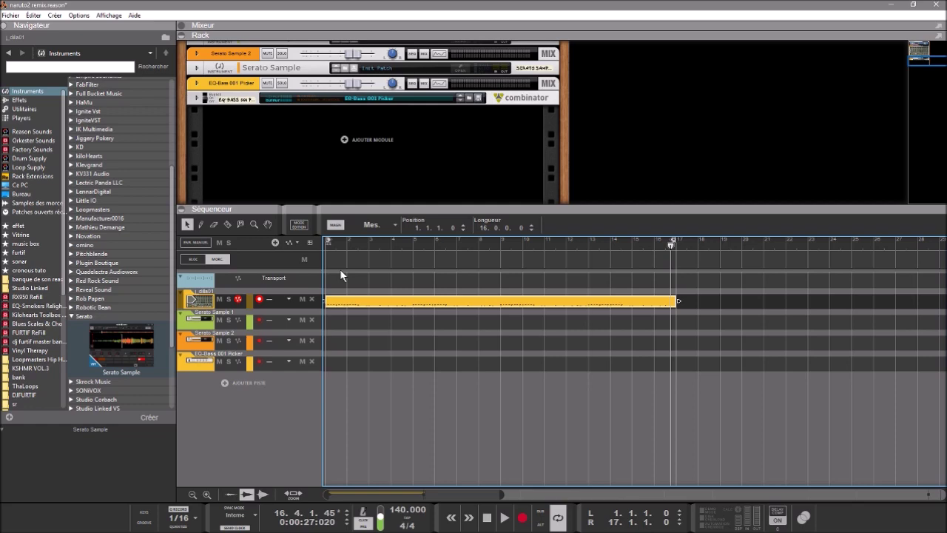
# Move the Redrum clip's notes onto separate lanes by exploding them, and shift the three resulting clips down one lane
pyautogui.press('F8')
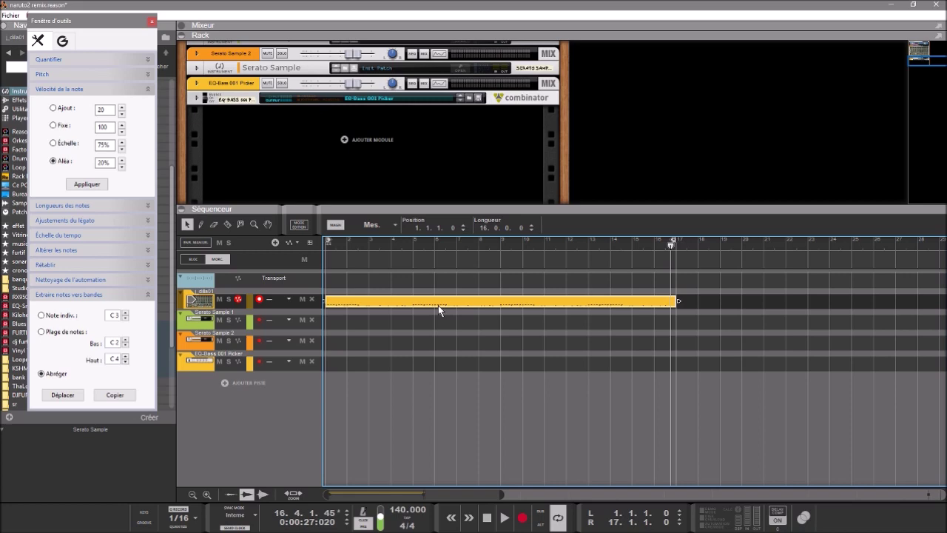
pyautogui.click(66, 396)
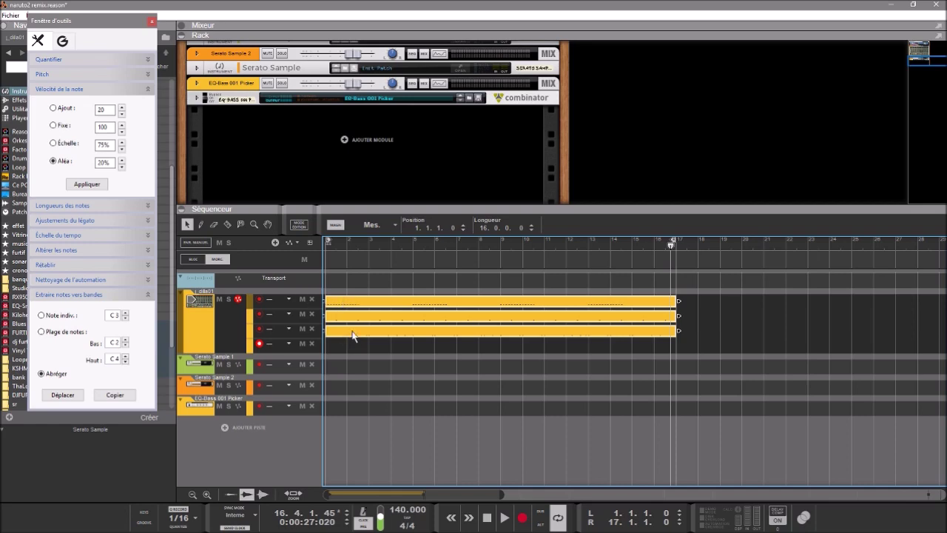
pyautogui.moveTo(353, 335); pyautogui.dragTo(353, 350)
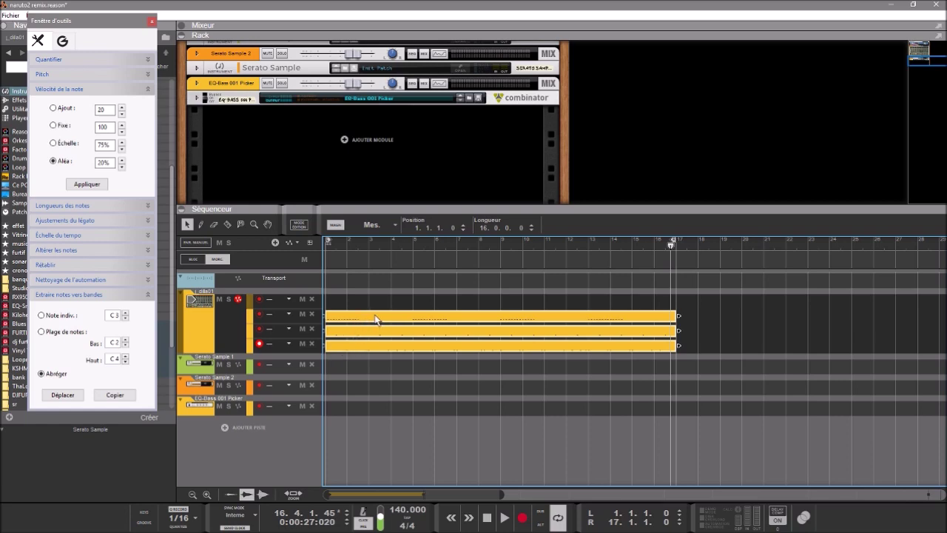
pyautogui.click(725, 313)
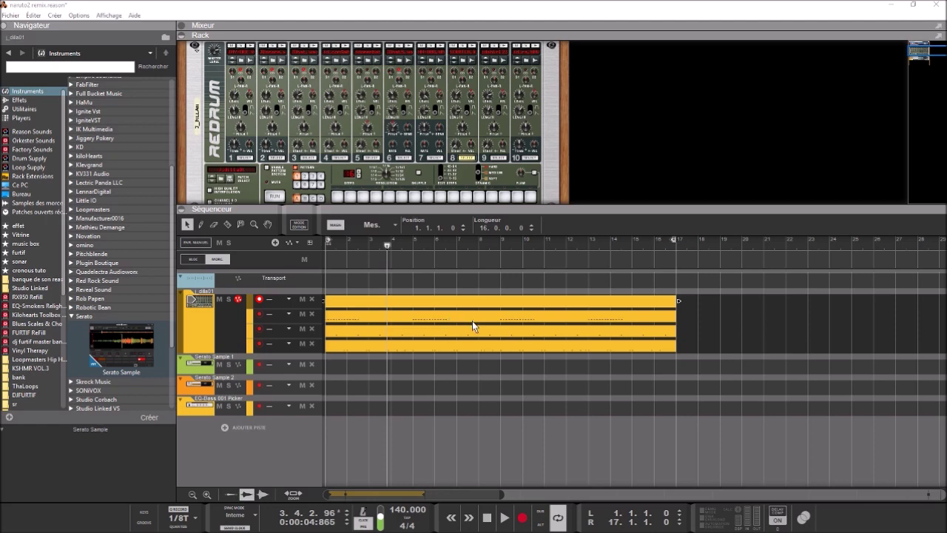
# Record additional drum 3 rolls into the empty top-lane Redrum clip with 1/8T quantization
pyautogui.doubleClick(423, 307)
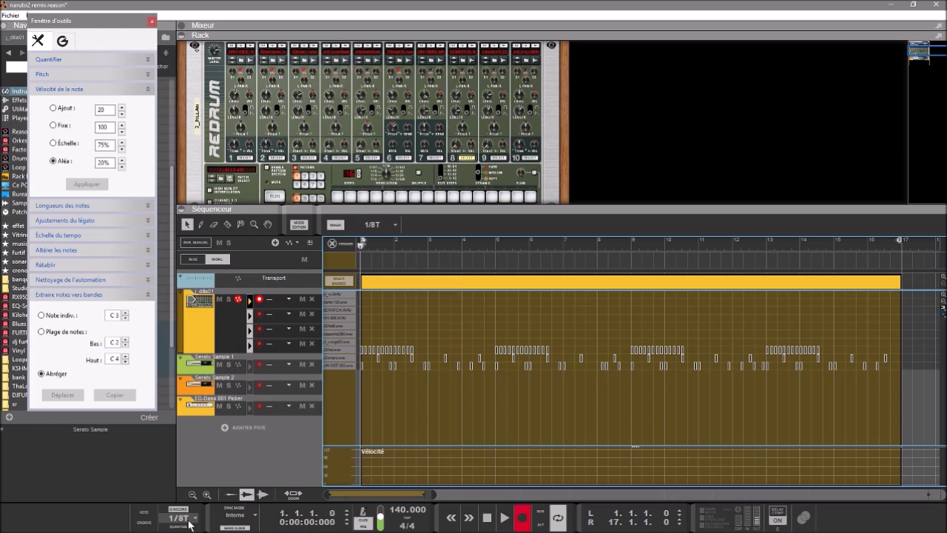
pyautogui.press('space')
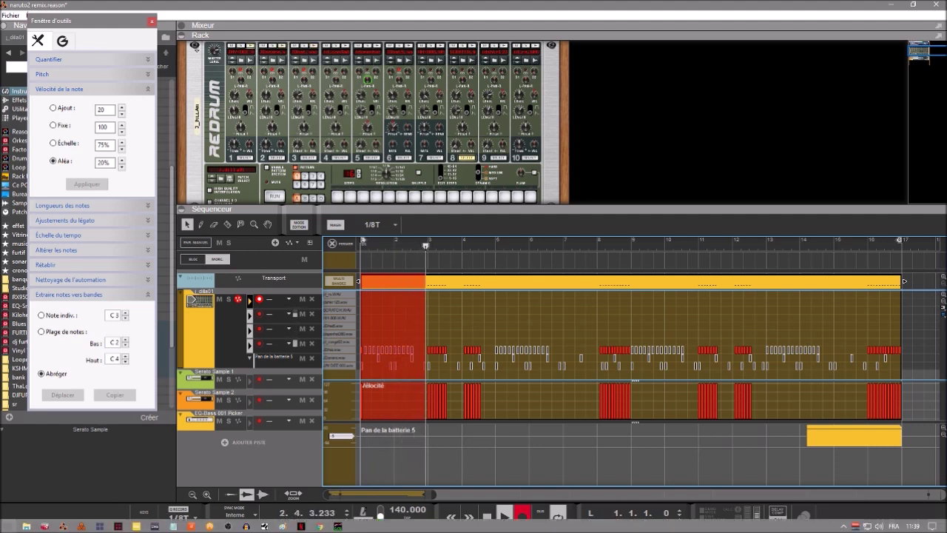
pyautogui.click(524, 519)
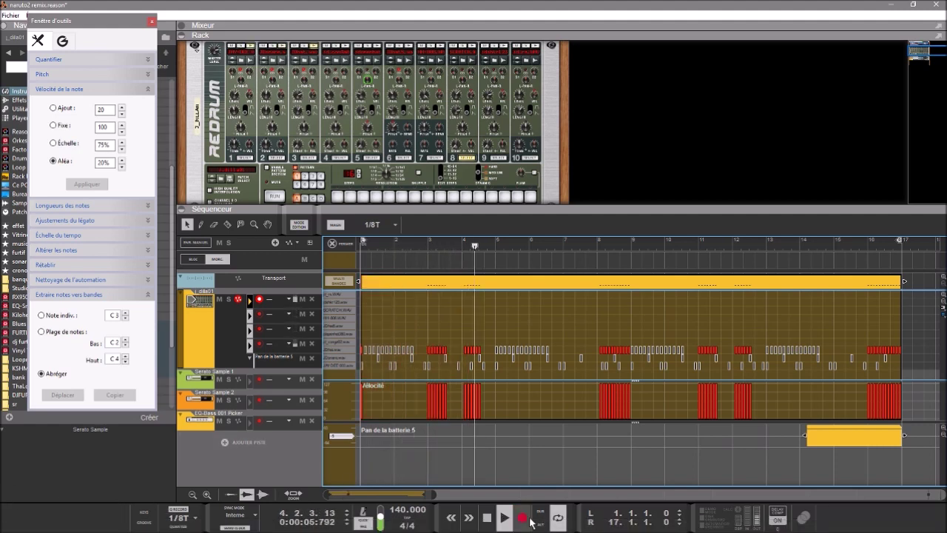
# Delete the drum 5 pan automation clip and remove its automation lane from the Redrum track
pyautogui.click(856, 437)
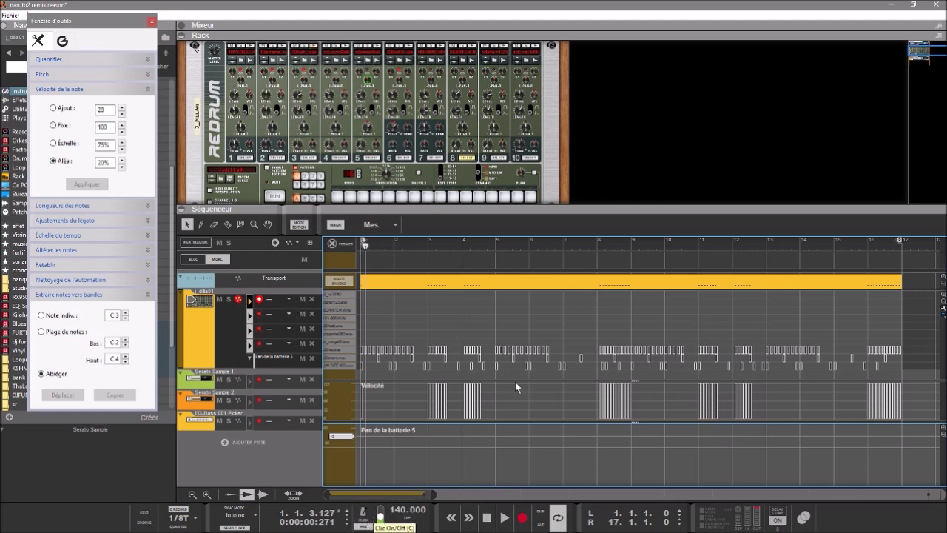
pyautogui.click(332, 243)
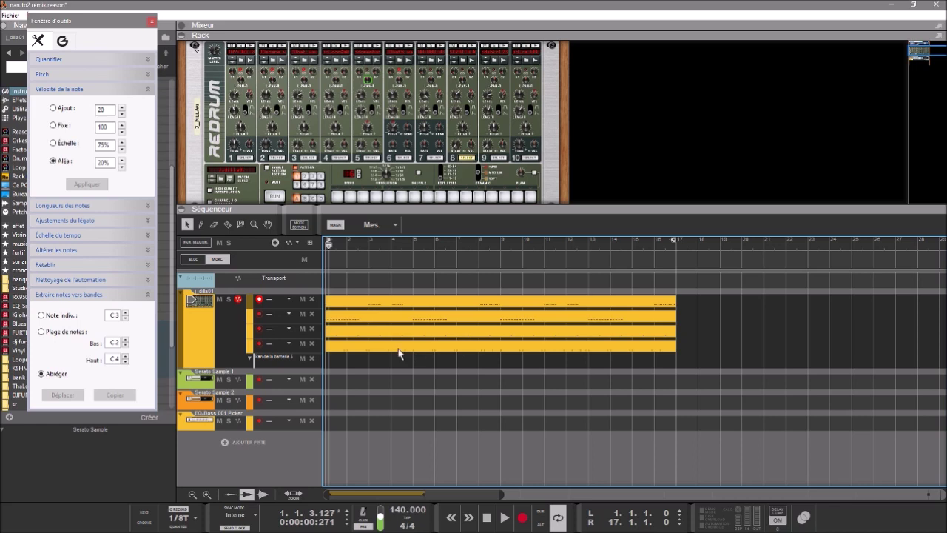
pyautogui.click(312, 358)
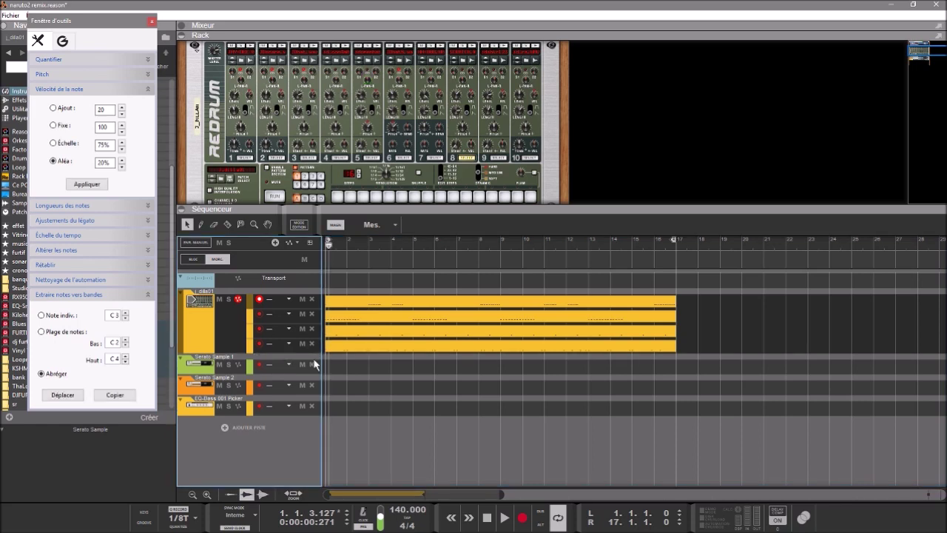
# Add a new lane to the Redrum track and record short drum 7 rolls into its empty 16-bar clip with 1/32 quantization
pyautogui.click(277, 241)
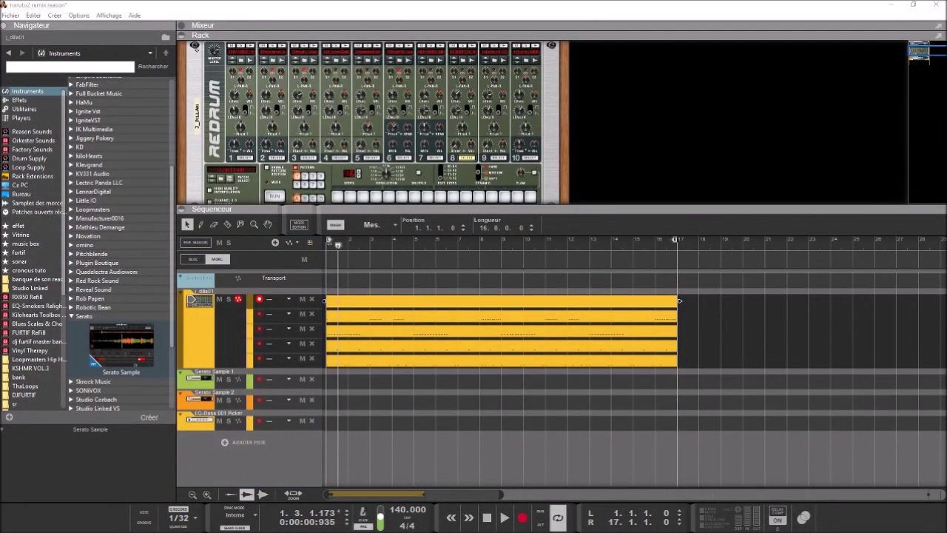
pyautogui.press('F8')
pyautogui.doubleClick(411, 304)
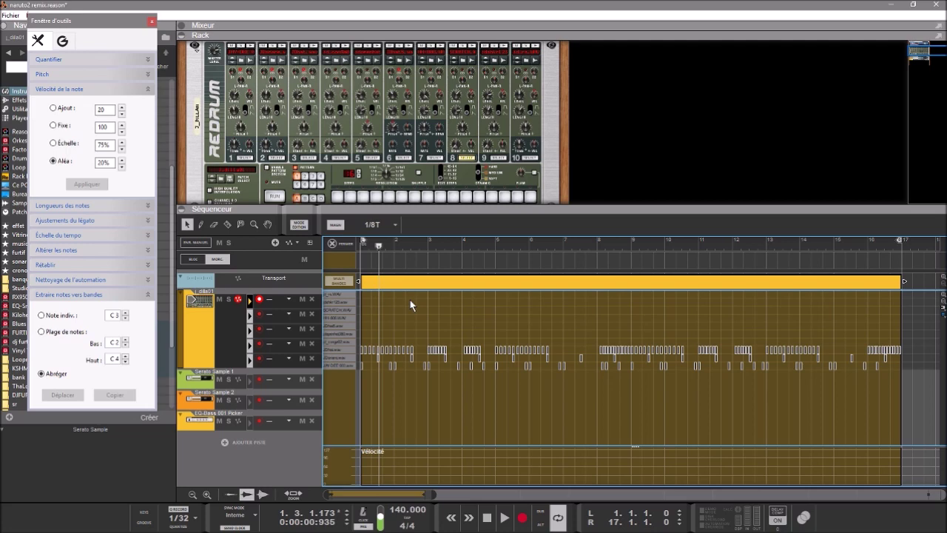
pyautogui.press('space')
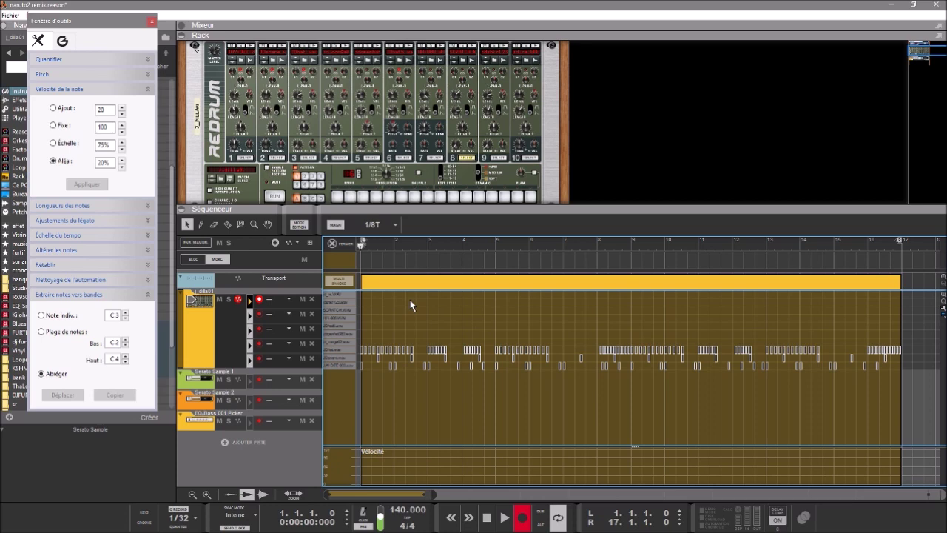
pyautogui.hotkey('ctrl', 'Return')
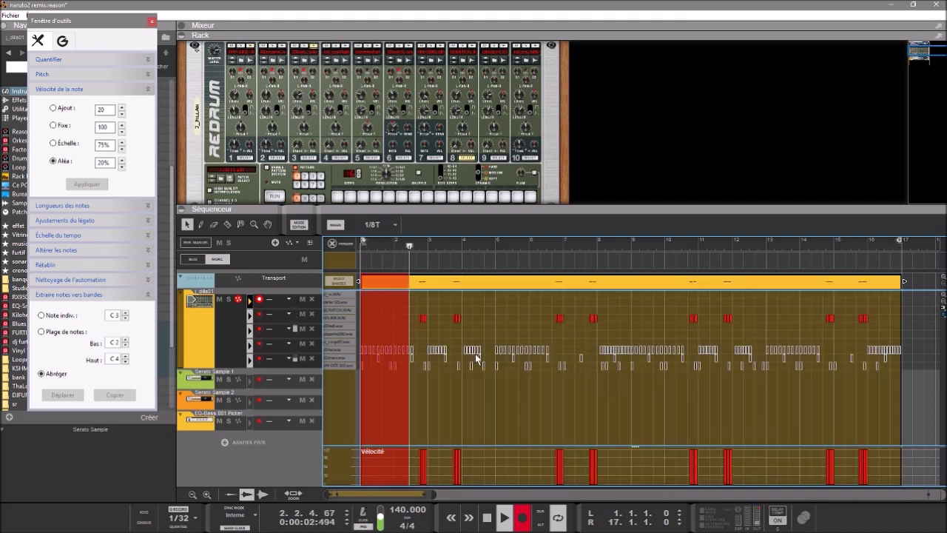
pyautogui.hotkey('ctrl', 'Return')
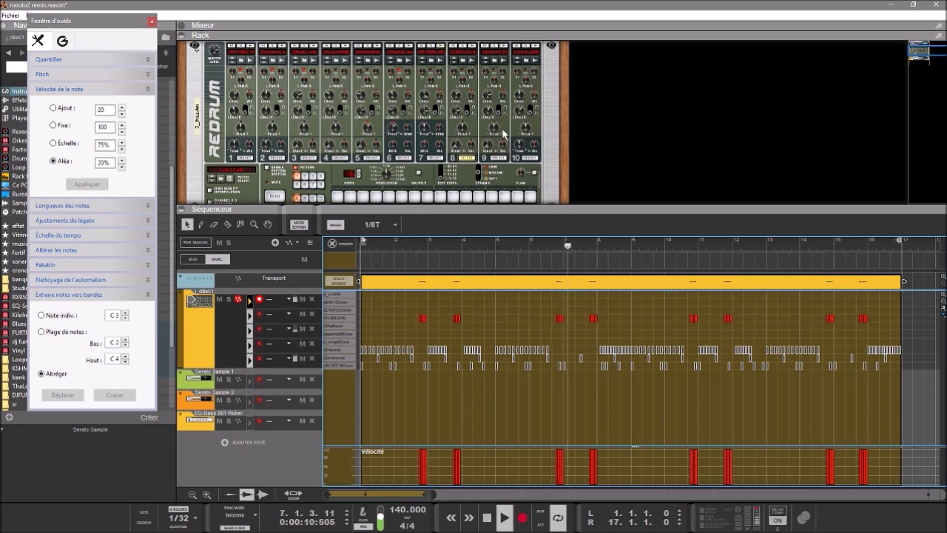
# Set the length of Redrum drum 7 to 107 and adjust its level
pyautogui.click(427, 103)
pyautogui.moveTo(426, 103); pyautogui.dragTo(428, 136)
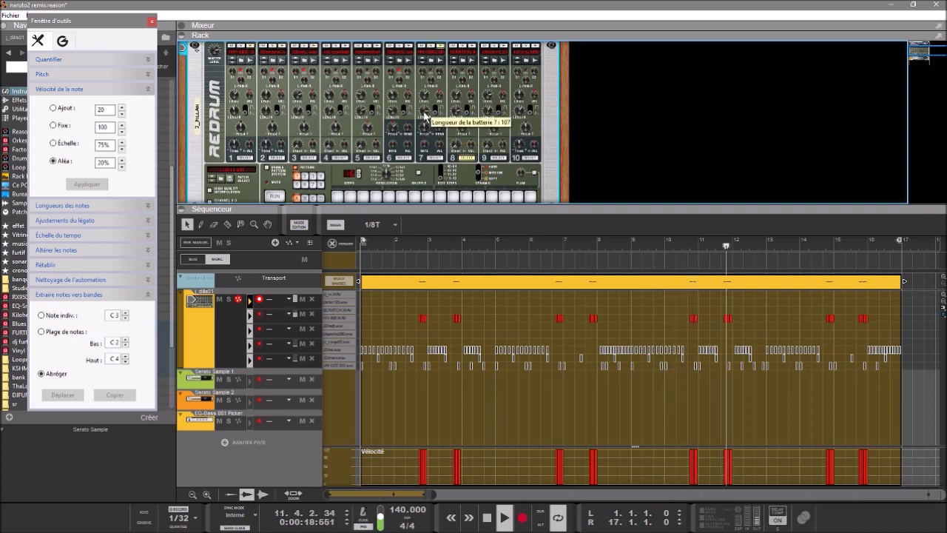
pyautogui.moveTo(423, 93); pyautogui.dragTo(421, 88)
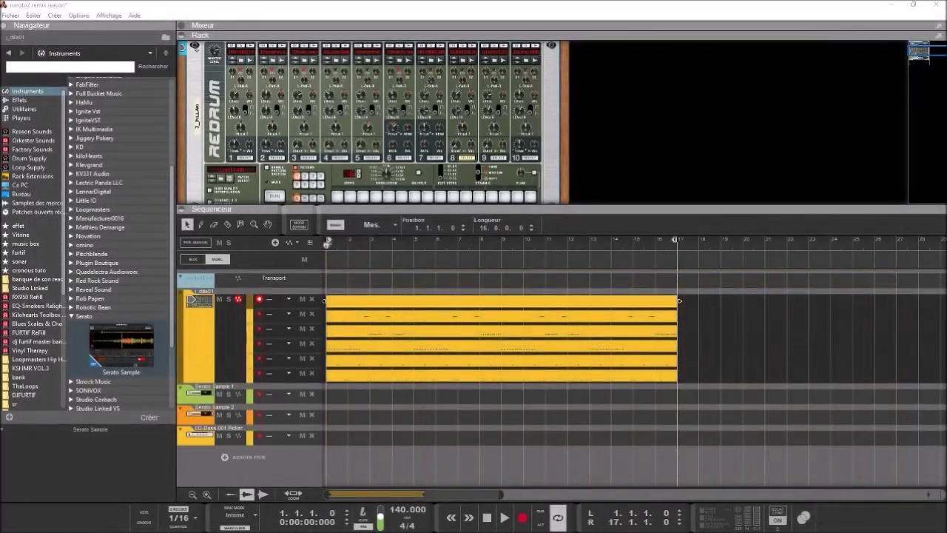
# Set drum 5's pan to -1, record a drum 5 pattern into the empty top-lane clip at 1/16, and play the loop back
pyautogui.press('F8')
pyautogui.doubleClick(606, 306)
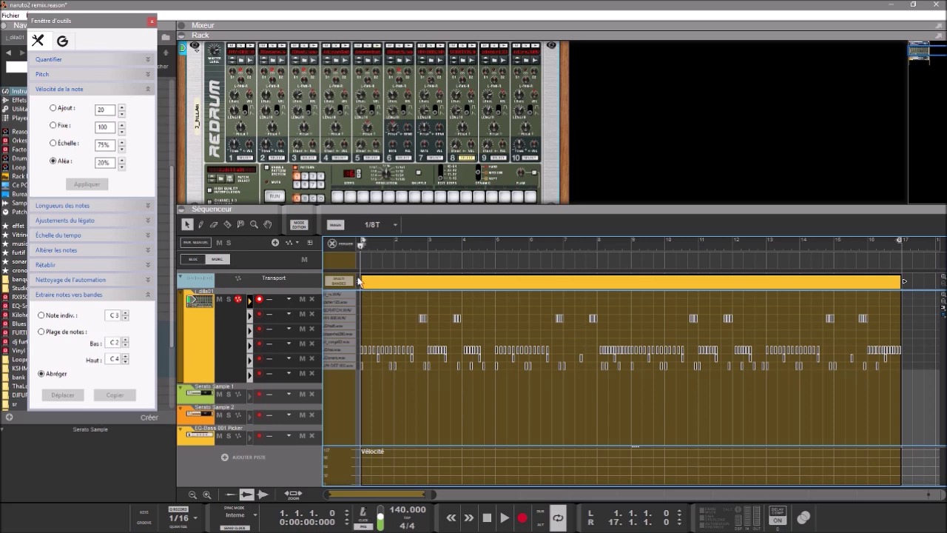
pyautogui.click(367, 113)
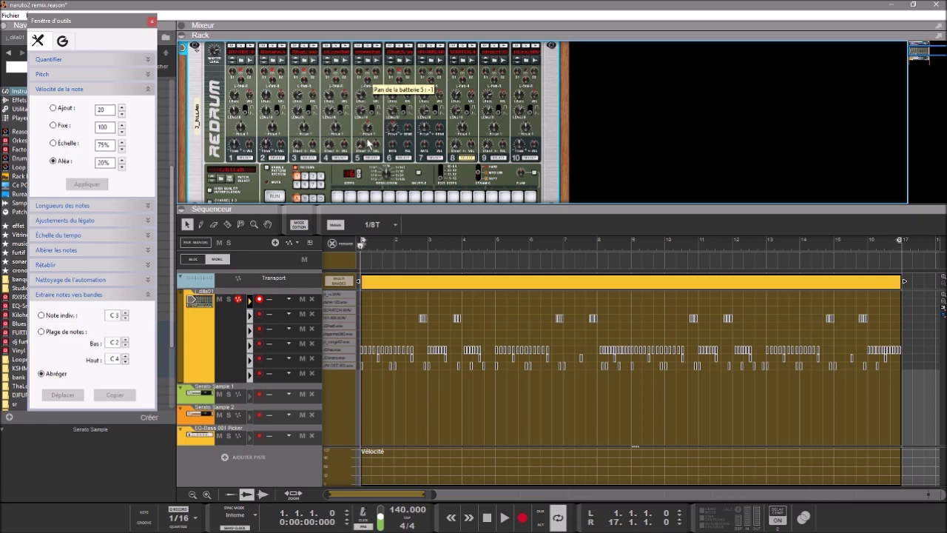
pyautogui.hotkey('ctrl', 'Return')
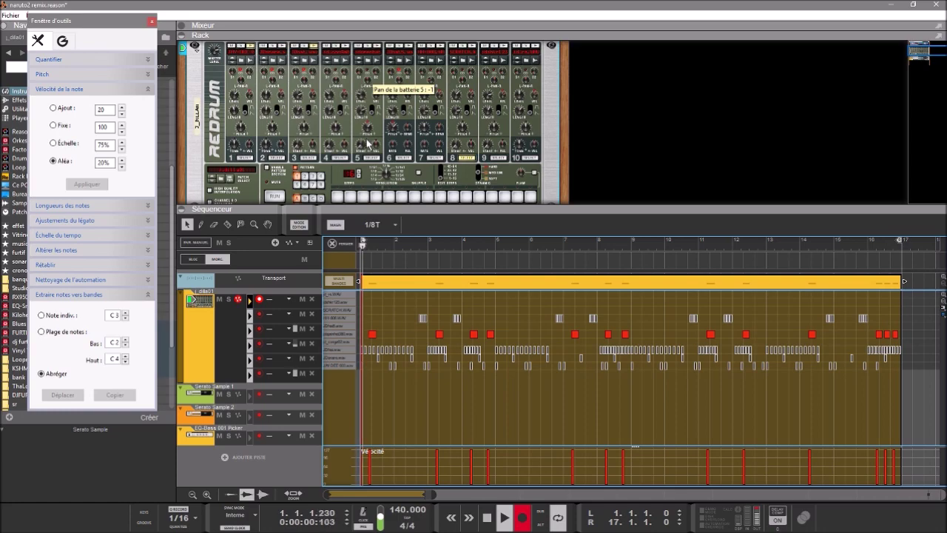
pyautogui.hotkey('ctrl', 'e')
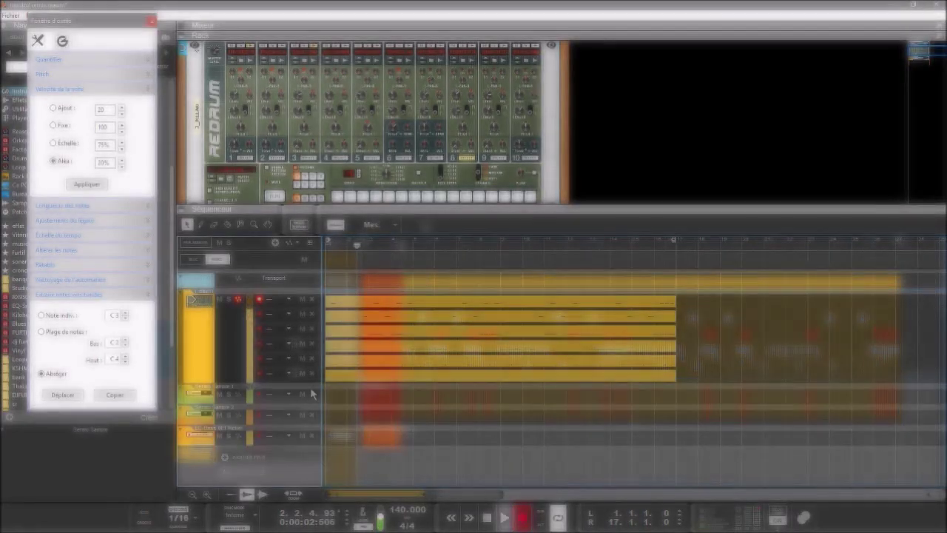
pyautogui.press('space')
pyautogui.press('space')
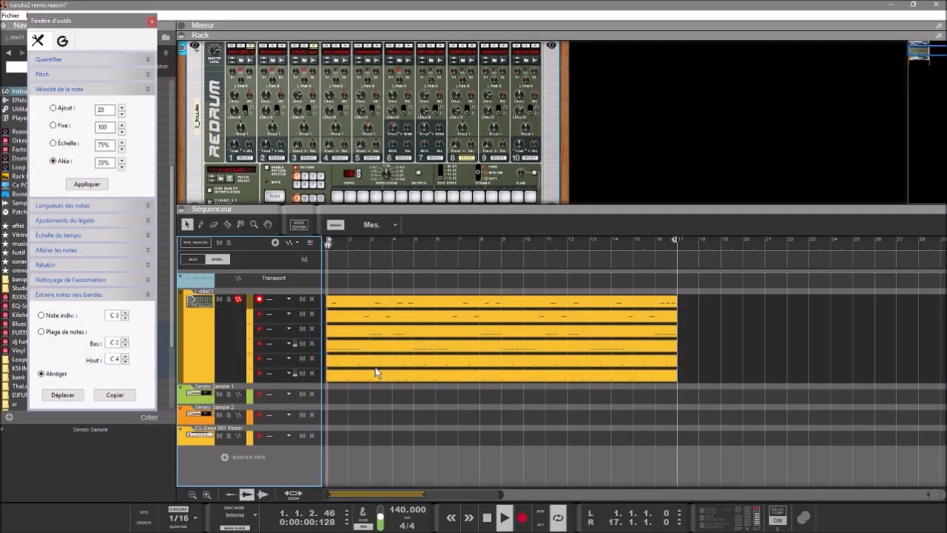
# Open the top-lane Redrum clip for editing, nudge its bar 12 note to 12.1.4.160, and set the snap value to 1/16
pyautogui.doubleClick(378, 317)
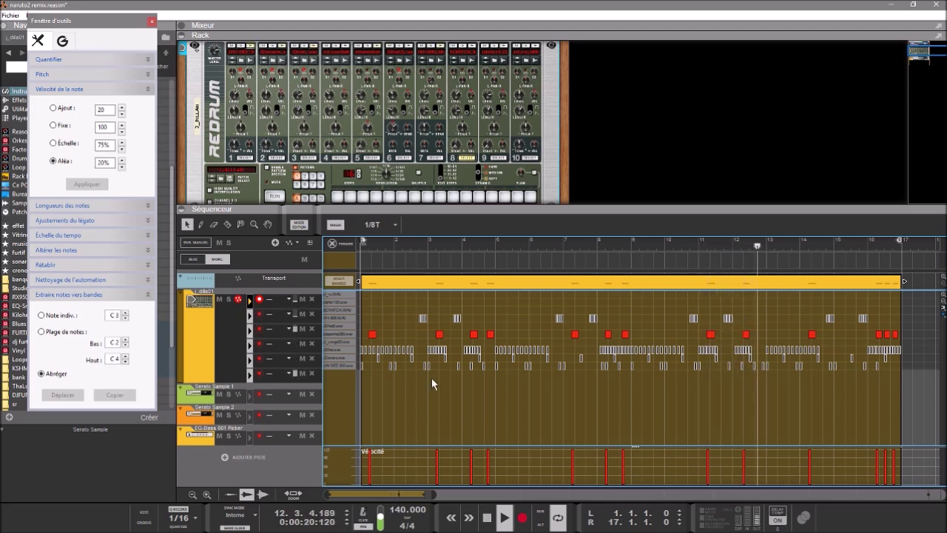
pyautogui.click(746, 336)
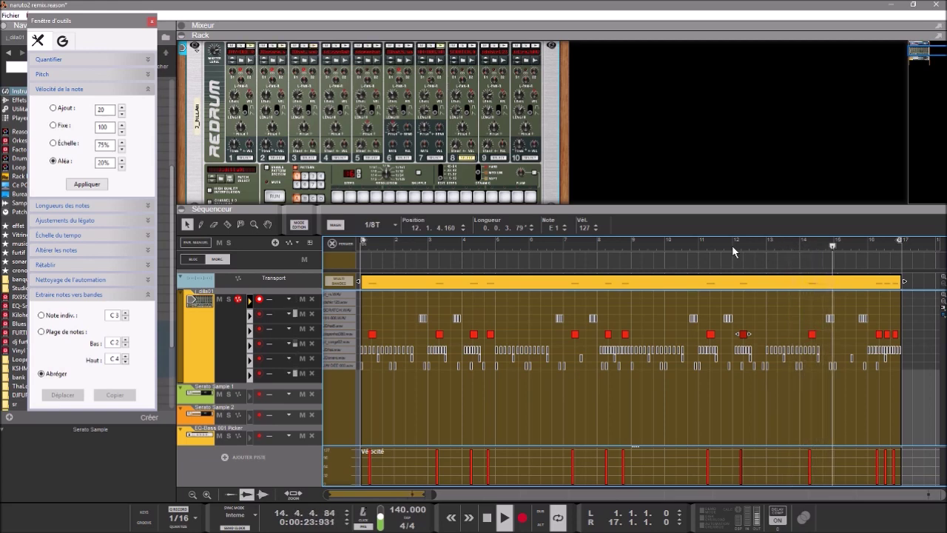
pyautogui.click(390, 230)
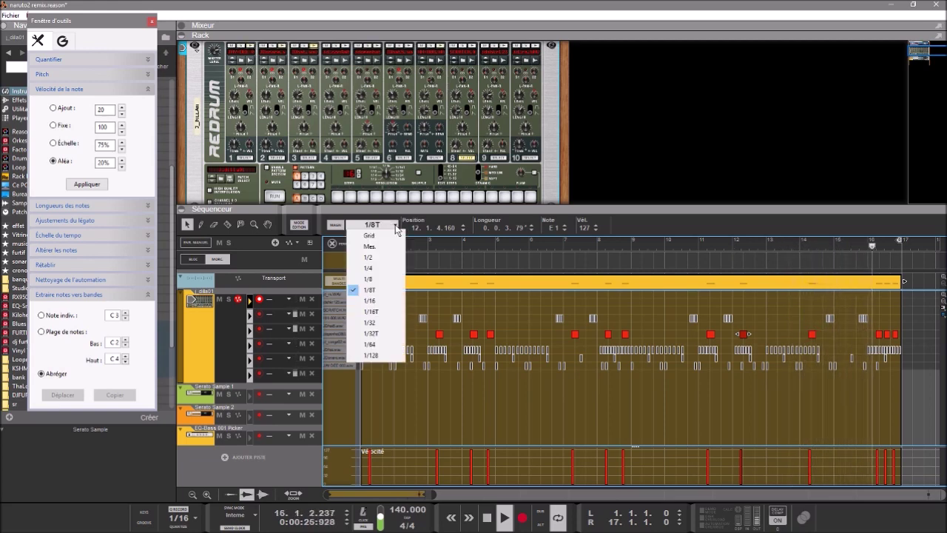
pyautogui.click(374, 300)
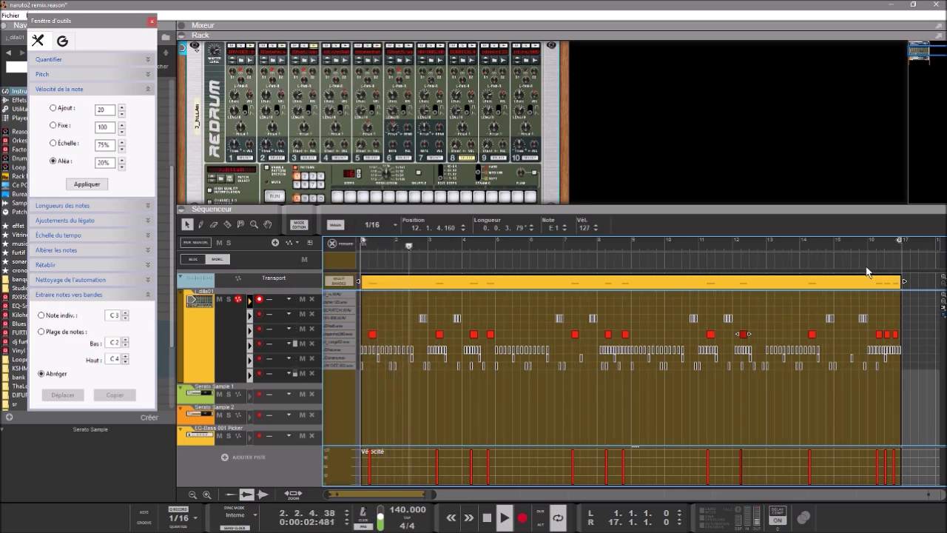
pyautogui.press('space')
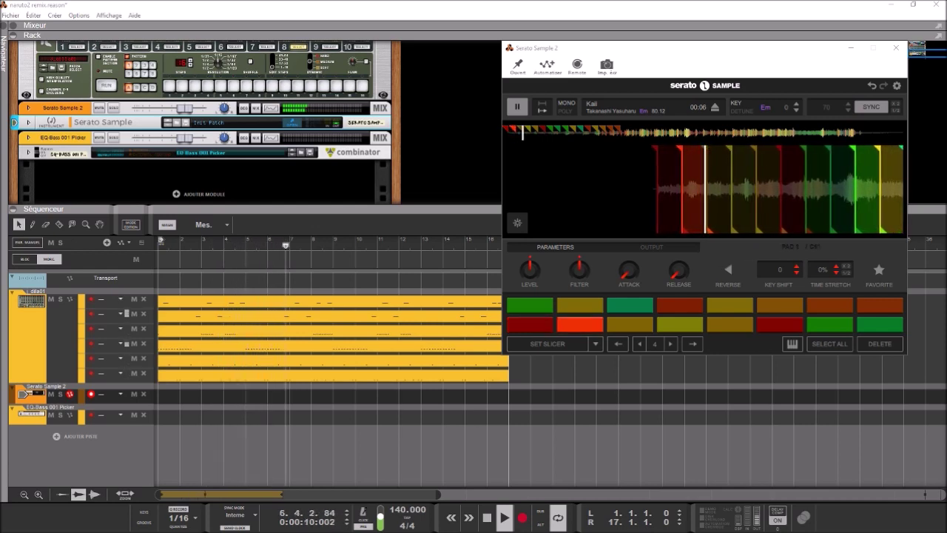
# Close the Serato Sample 2 window and record a sample pattern into a 16-bar clip on its track
pyautogui.press('space')
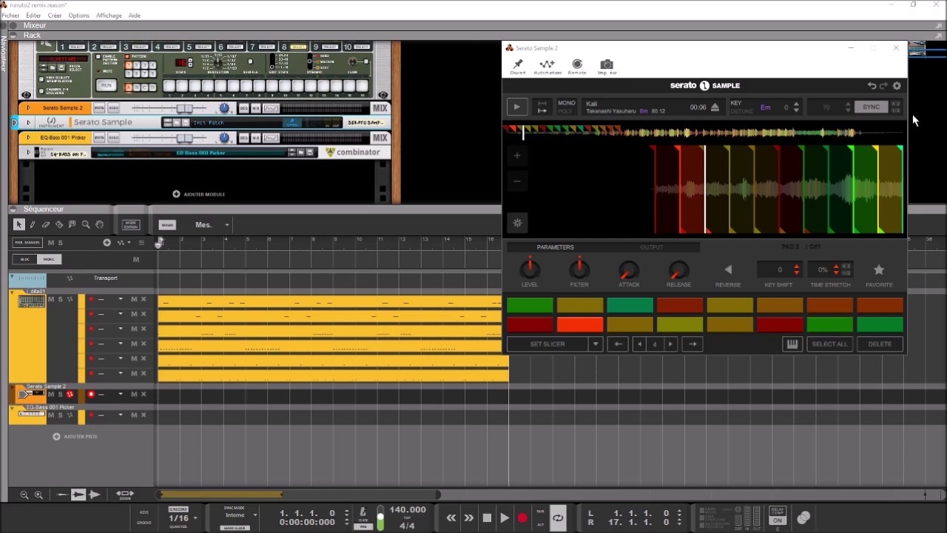
pyautogui.click(896, 47)
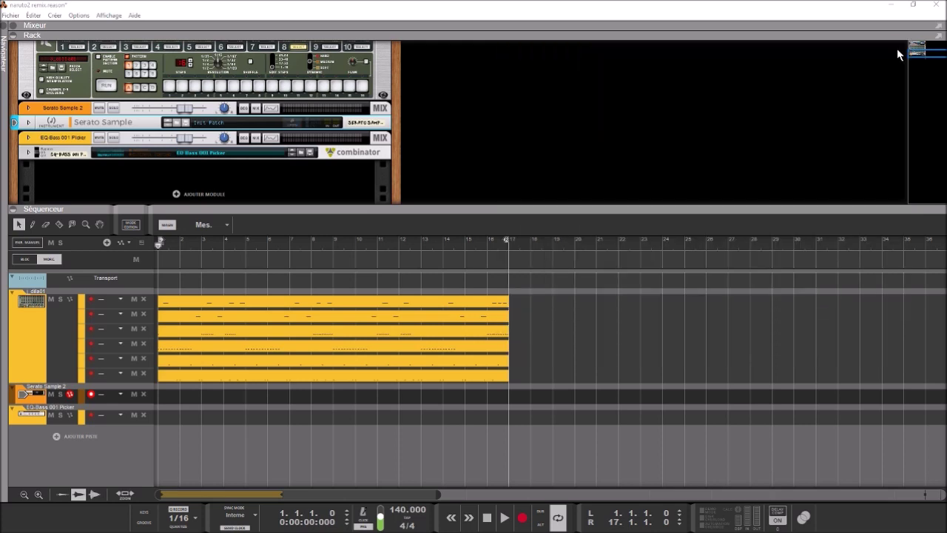
pyautogui.hotkey('ctrl', 'Return')
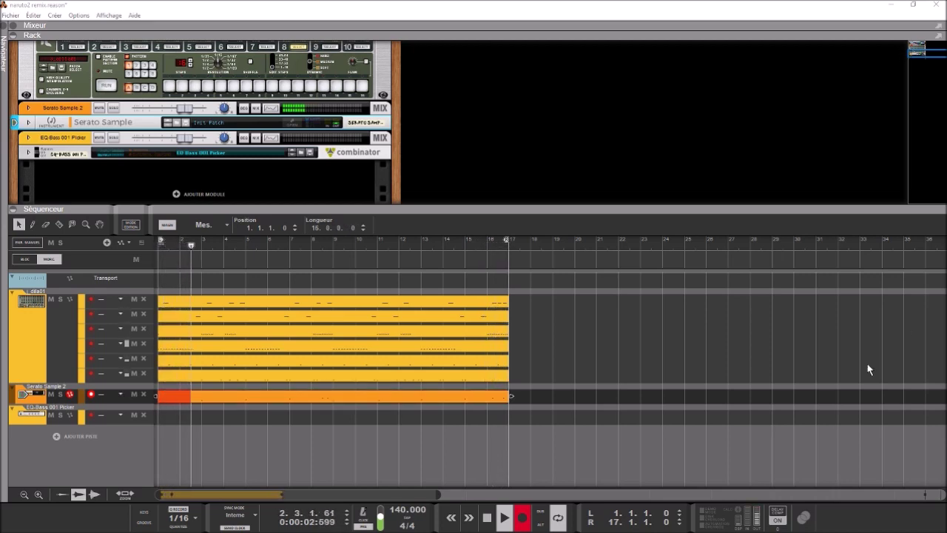
pyautogui.click(526, 518)
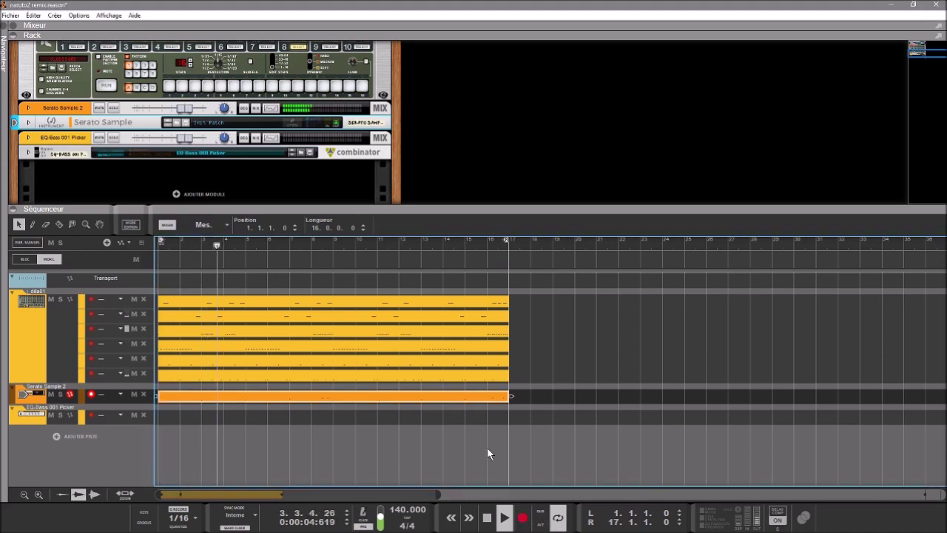
# Open the recorded Serato Sample 2 clip, move the C#1 note near bar 11 to 11.1.1.0, and play the pattern back
pyautogui.doubleClick(466, 397)
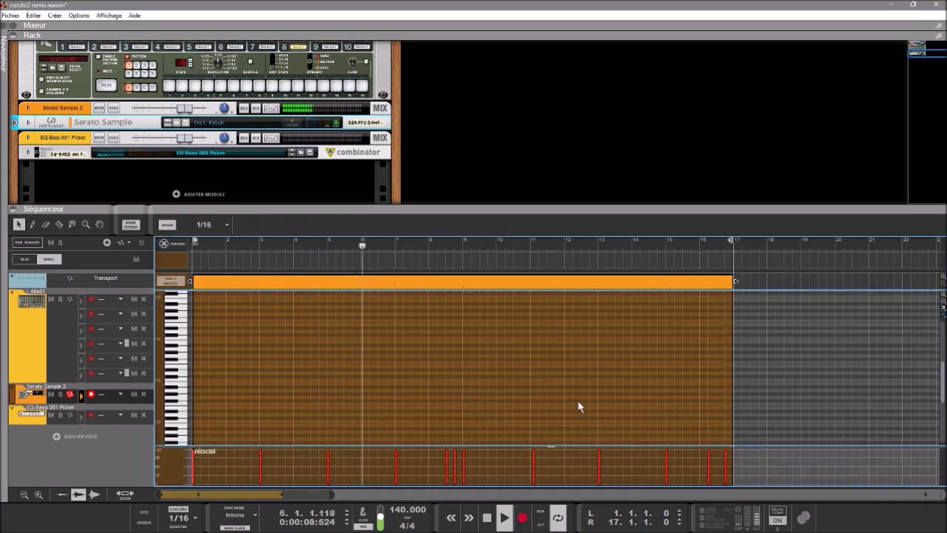
pyautogui.press('space')
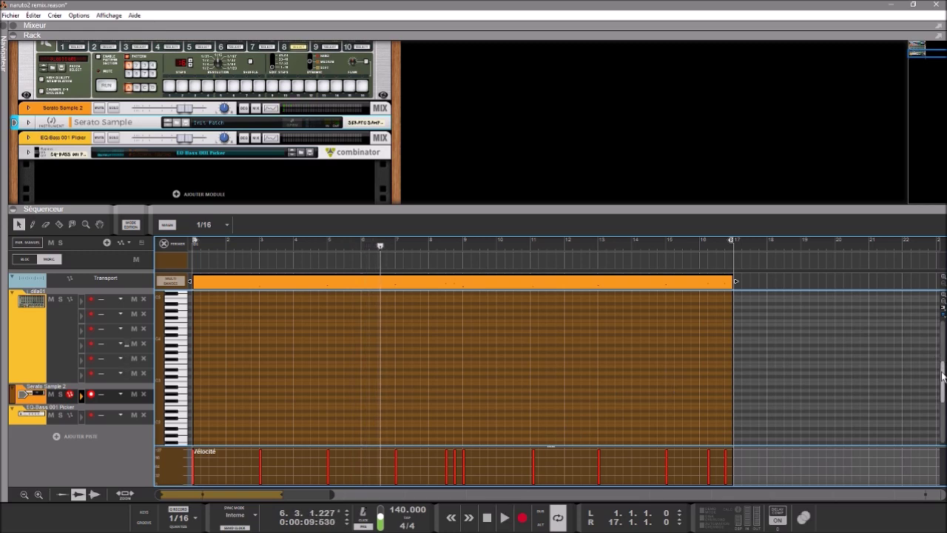
pyautogui.scroll(-5, 488, 430)
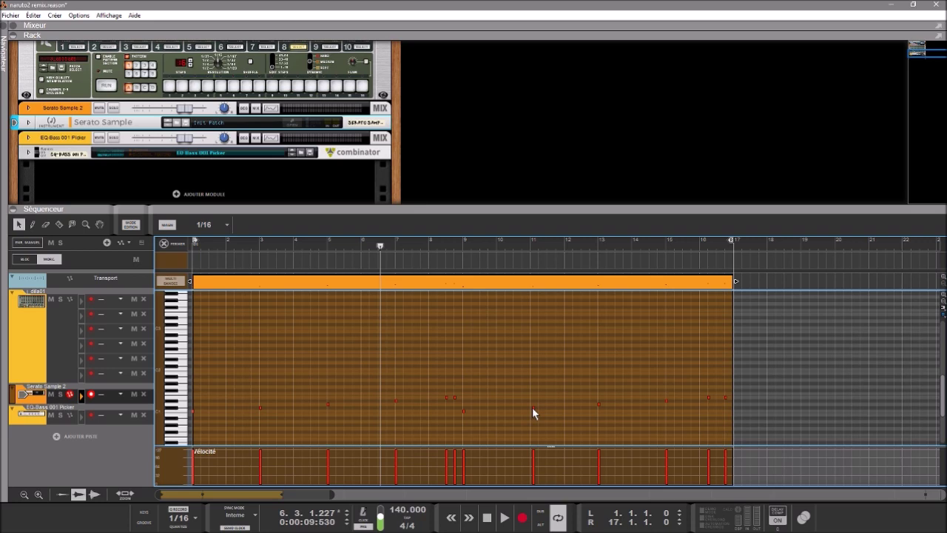
pyautogui.click(531, 407)
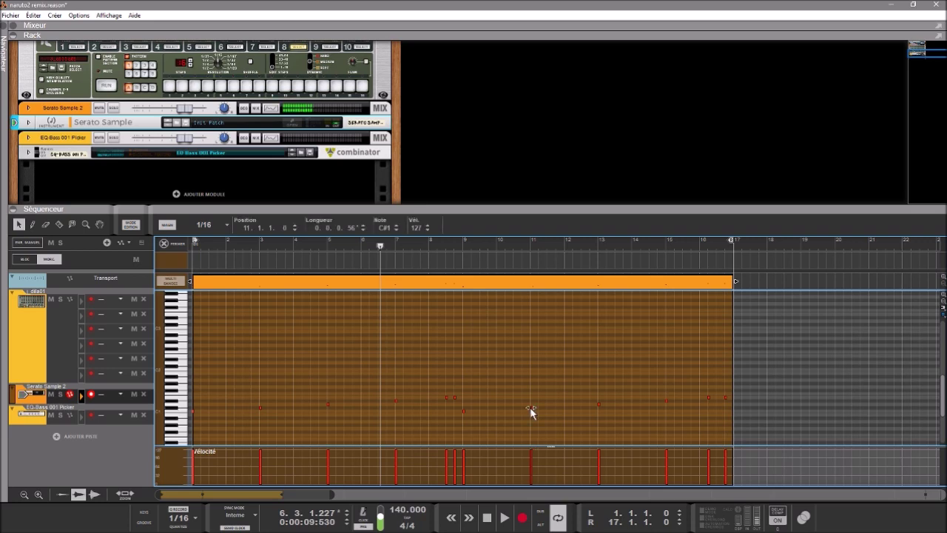
pyautogui.press('space')
pyautogui.press('Home')
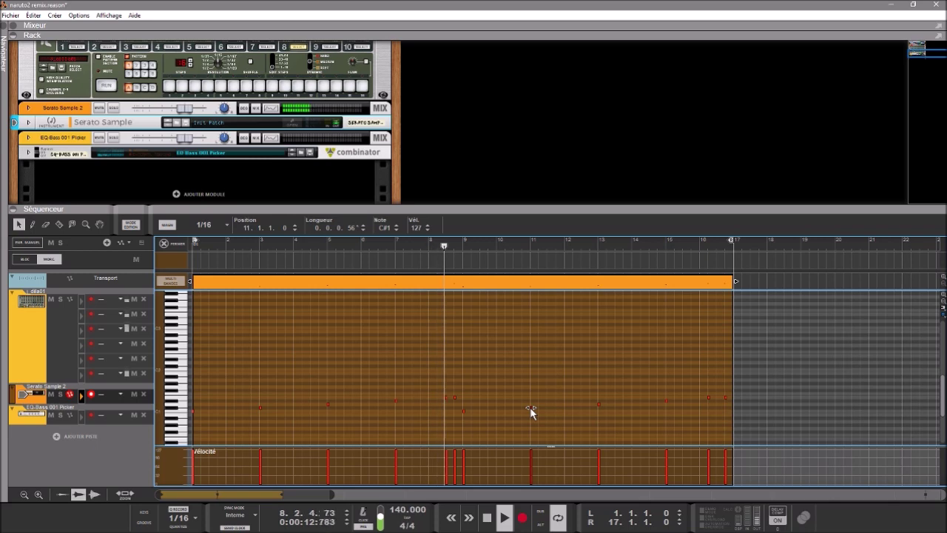
pyautogui.click(293, 123)
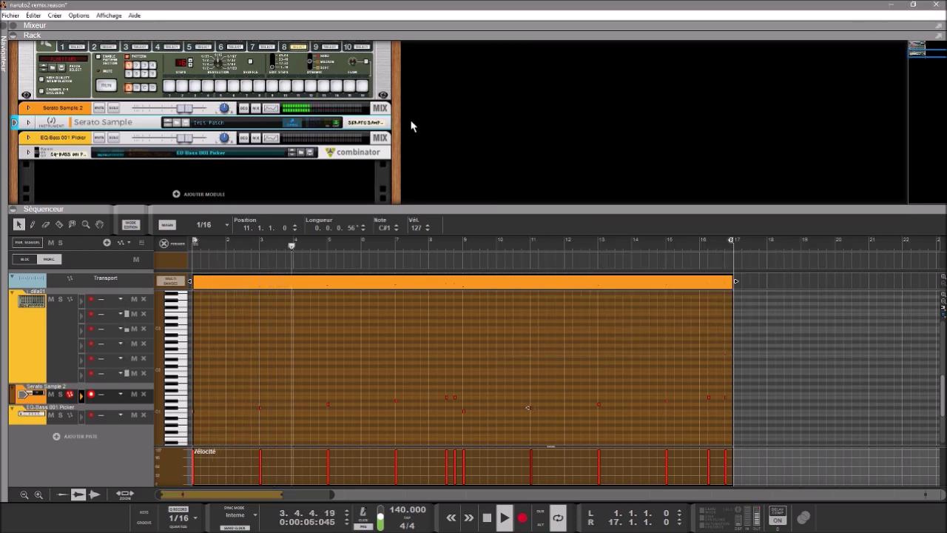
pyautogui.click(411, 126)
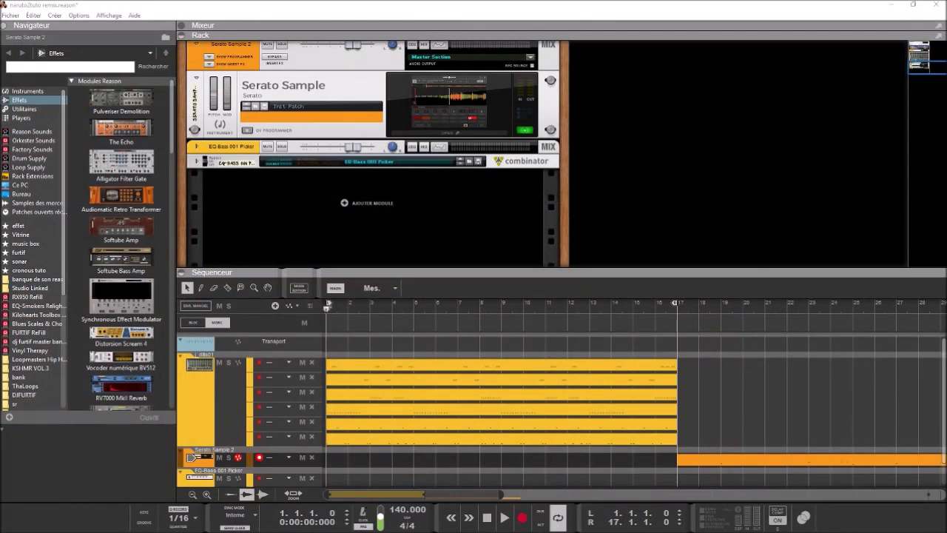
# Record a new Serato Sample 2 pattern over bars 1 to 16 and play it back with the sampler window open
pyautogui.hotkey('ctrl', 'Return')
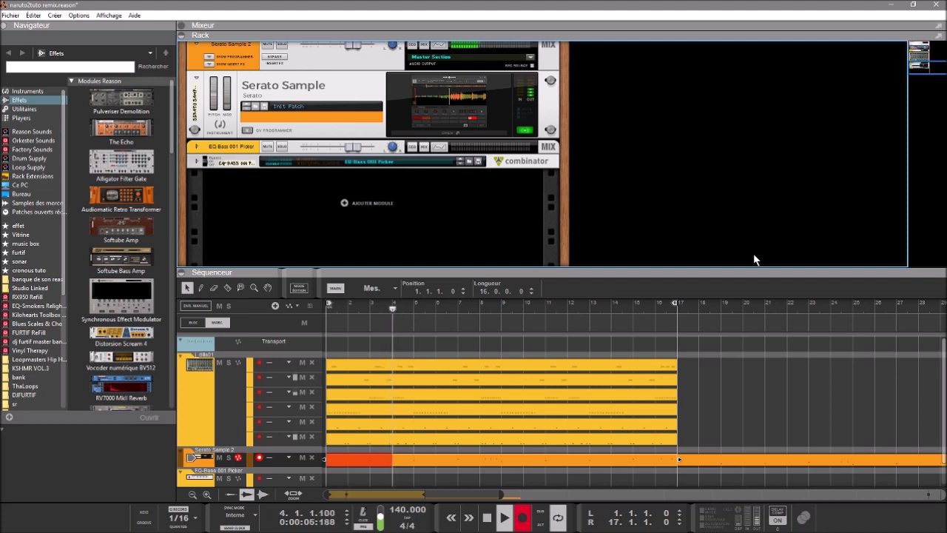
pyautogui.hotkey('ctrl', 'Return')
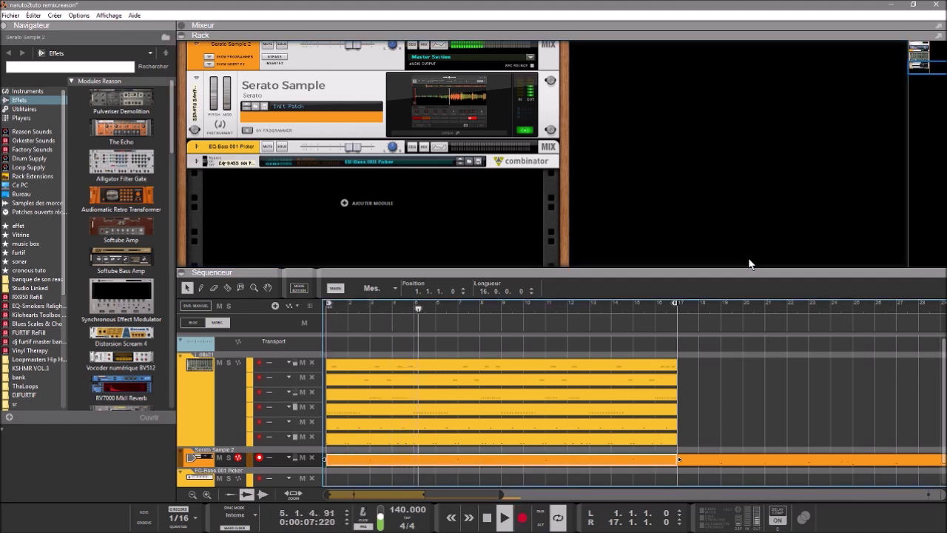
pyautogui.click(481, 134)
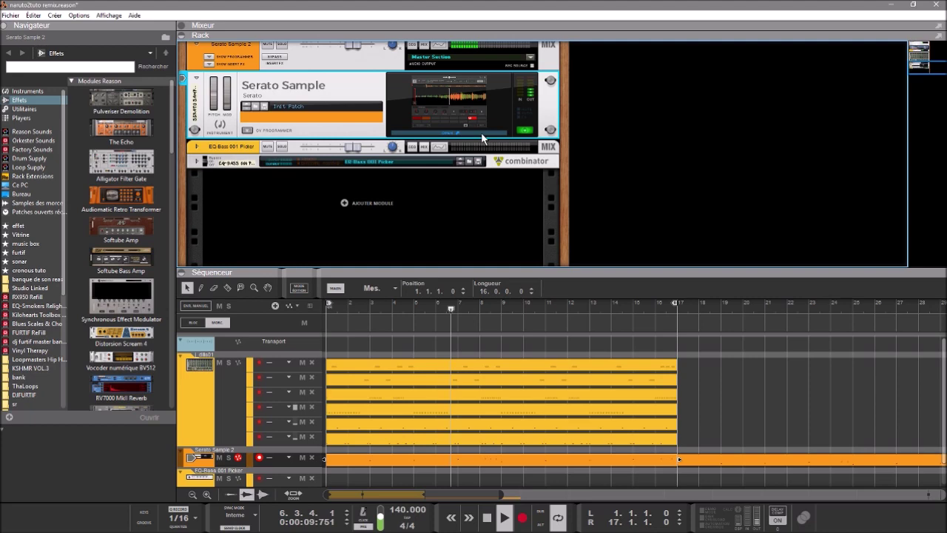
pyautogui.click(482, 136)
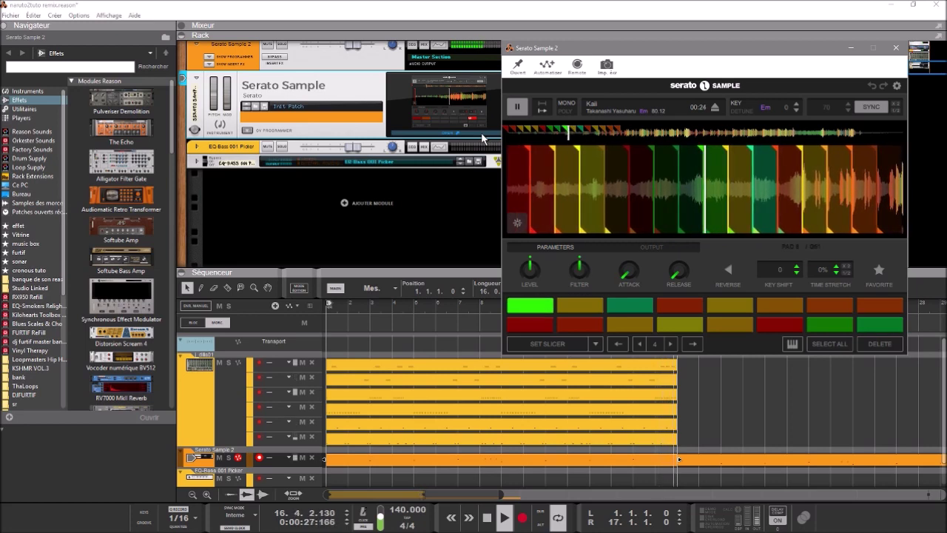
pyautogui.press('space')
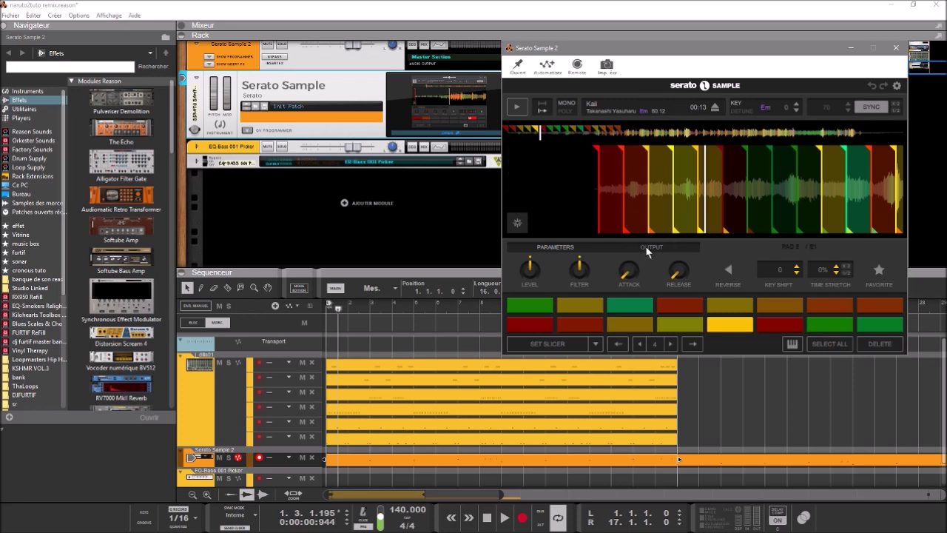
# Check the output destination of the current pad in Serato Sample and return to its parameters
pyautogui.moveTo(609, 220)
pyautogui.click(646, 250)
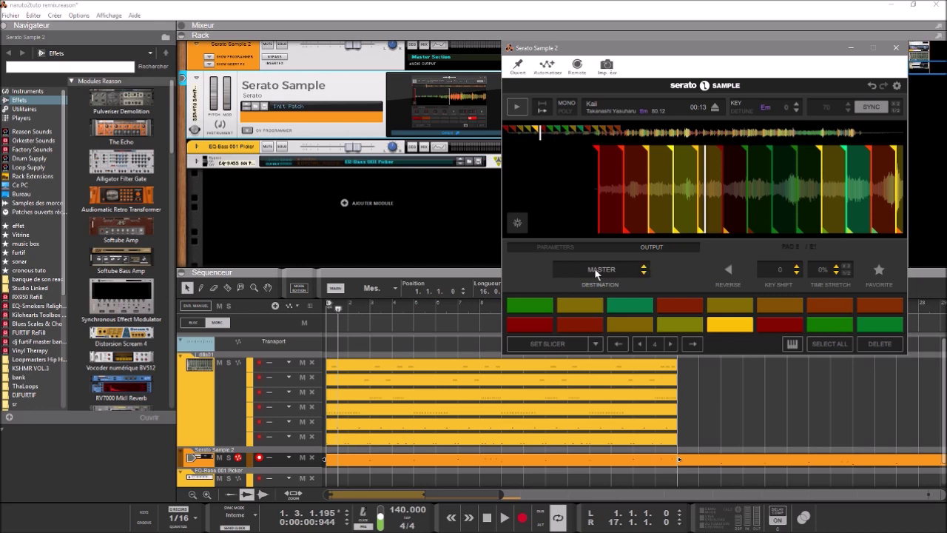
pyautogui.click(552, 245)
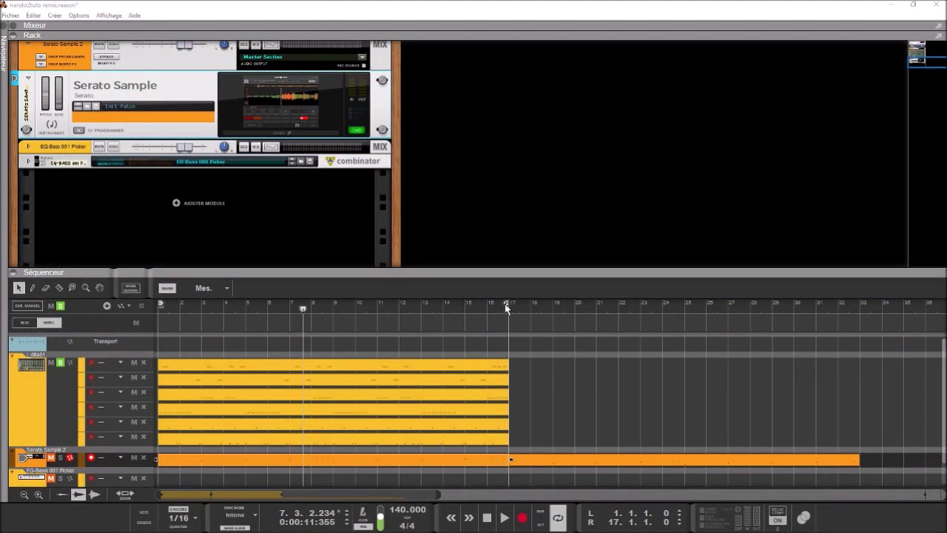
# Extend the loop end to bar 33 and duplicate the upper four Redrum clips to start at bar 17
pyautogui.moveTo(506, 306); pyautogui.dragTo(862, 300)
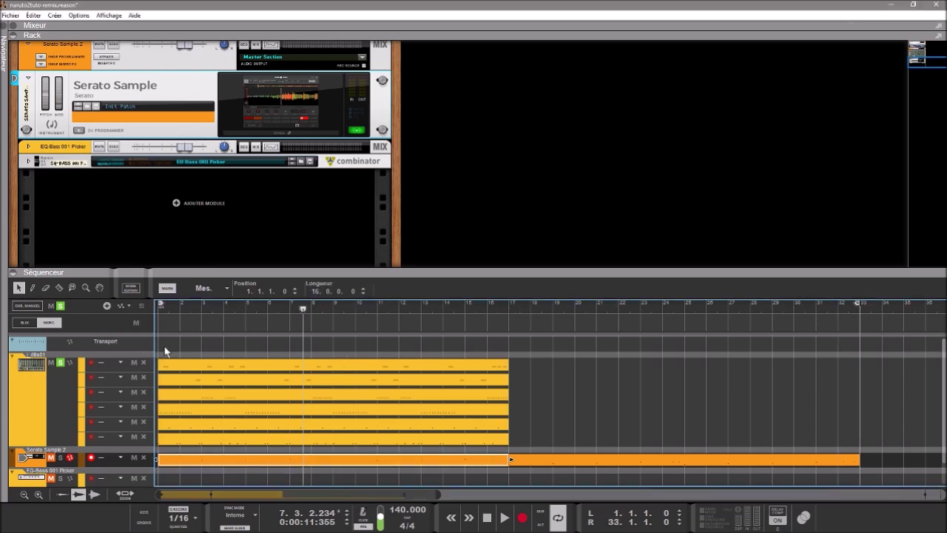
pyautogui.click(157, 307)
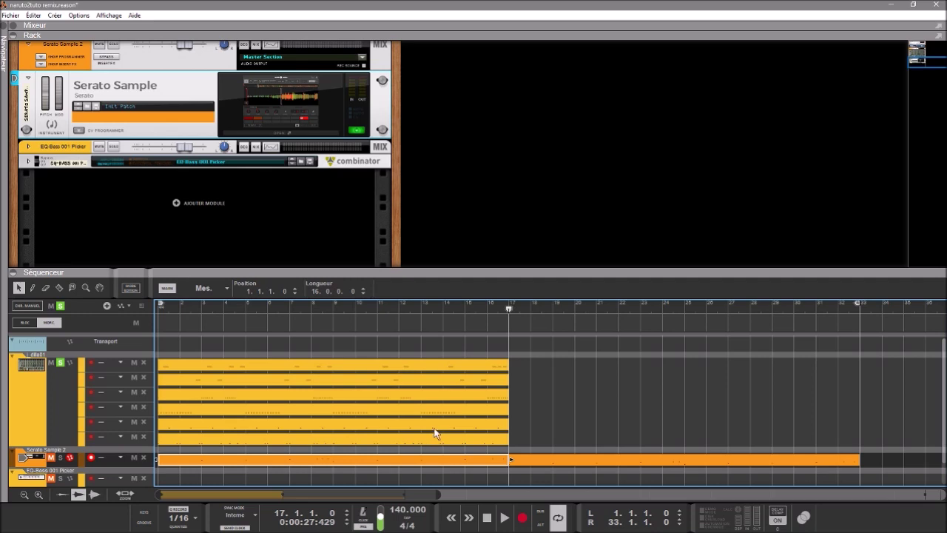
pyautogui.moveTo(515, 358); pyautogui.dragTo(469, 406)
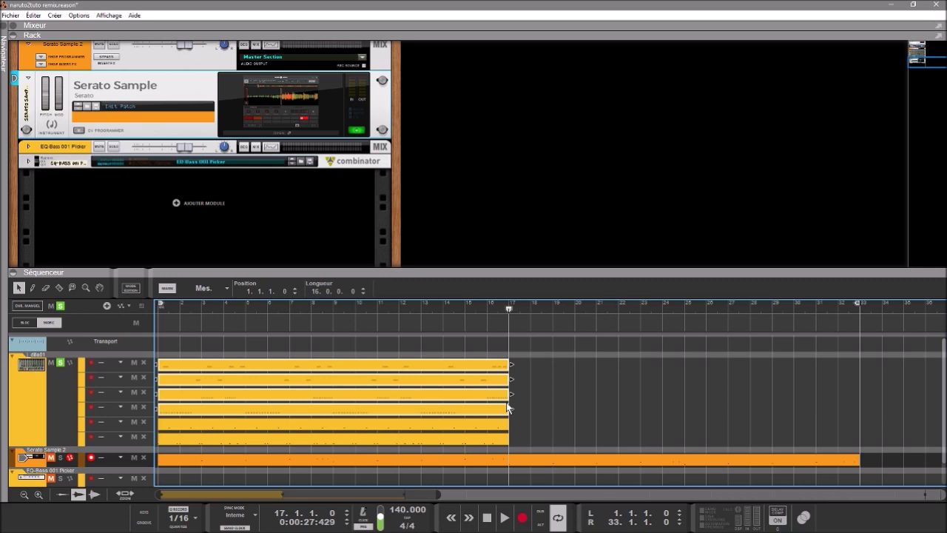
pyautogui.hotkey('ctrl', 'd')
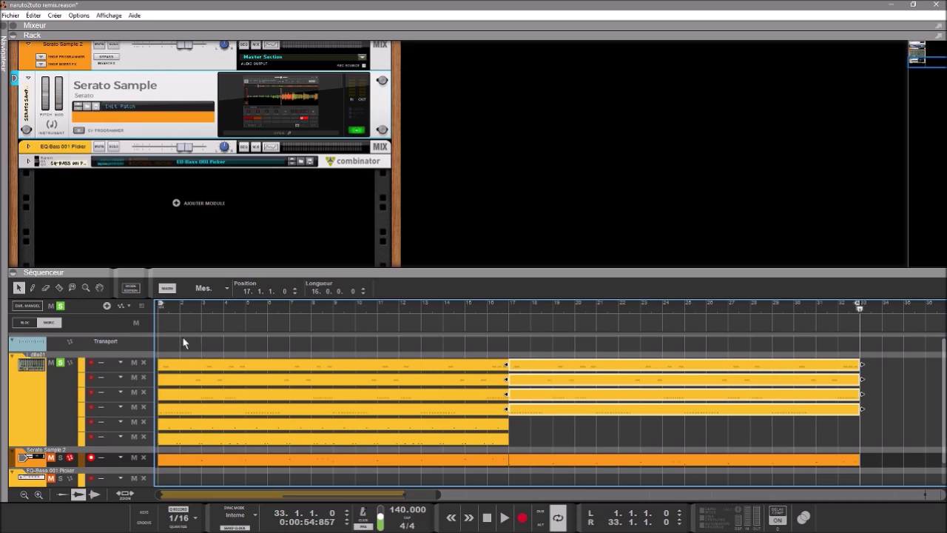
# Set the loop start to bar 17, solo Serato Sample 2 alongside the Redrum, and play the second section
pyautogui.moveTo(163, 307); pyautogui.dragTo(429, 314)
pyautogui.moveTo(499, 307); pyautogui.dragTo(510, 307)
pyautogui.click(510, 306)
pyautogui.press('space')
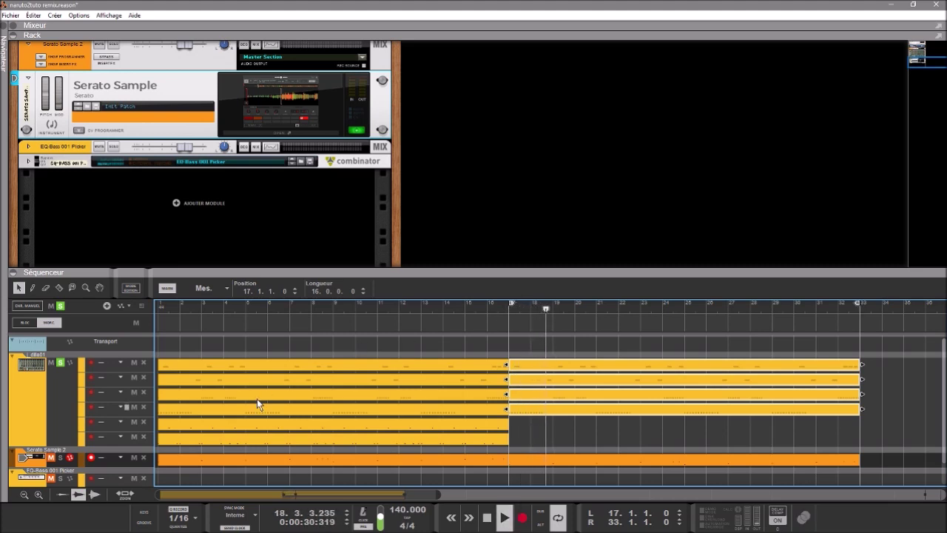
pyautogui.click(61, 457)
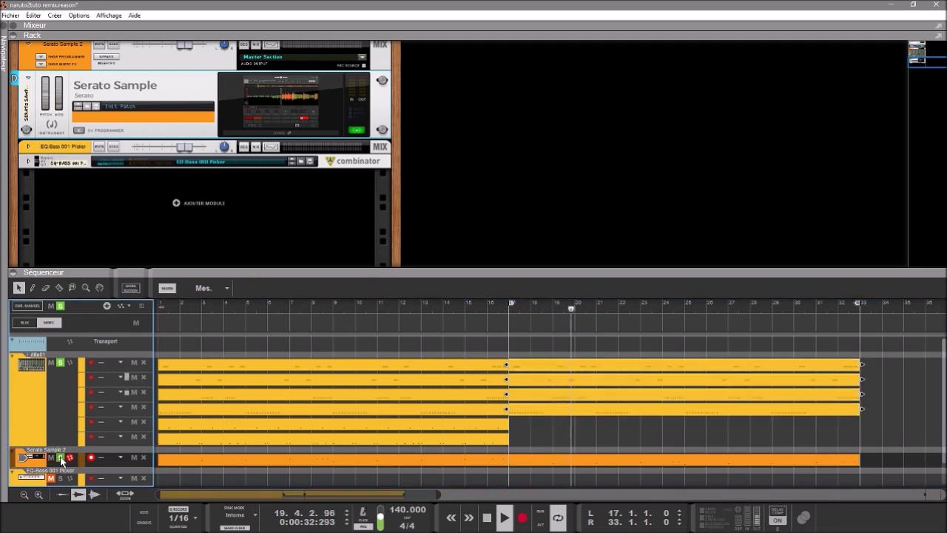
pyautogui.press('space')
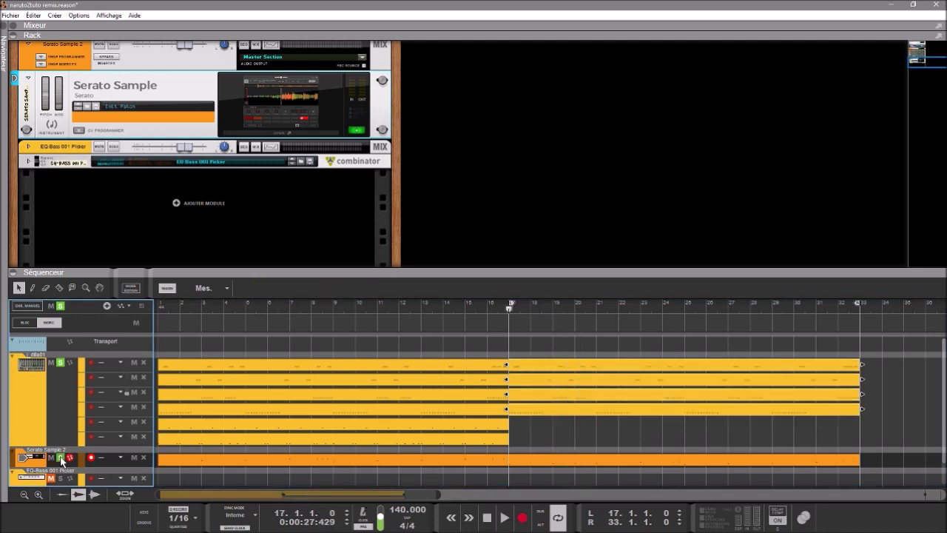
pyautogui.press('space')
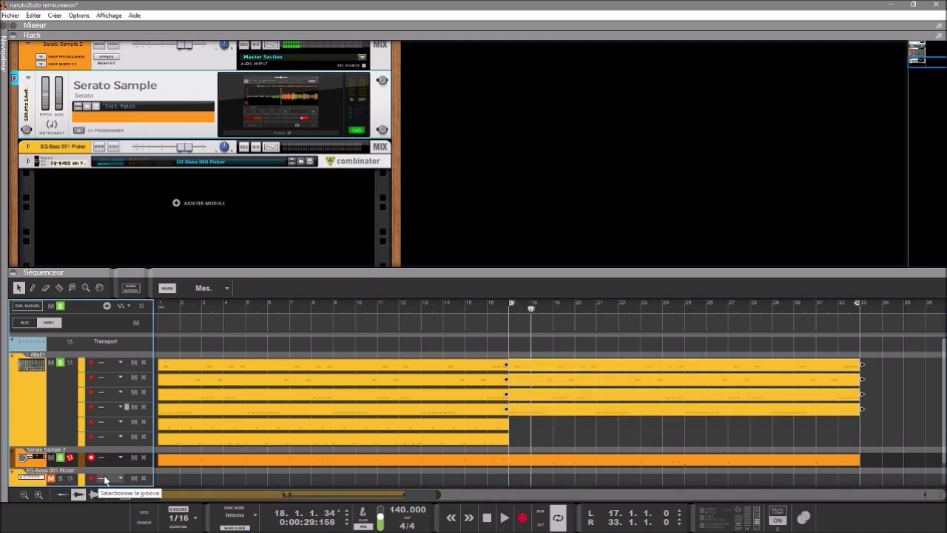
# Swap the two Serato Sample 2 clips so the first starts at bar 17 and the second at bar 1, and play the loop
pyautogui.moveTo(410, 462); pyautogui.dragTo(848, 440)
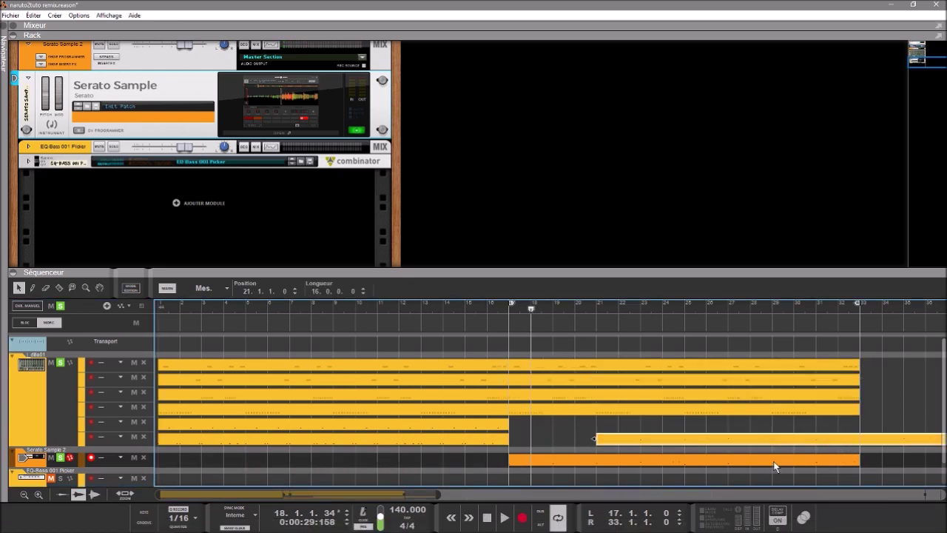
pyautogui.moveTo(777, 466); pyautogui.dragTo(404, 466)
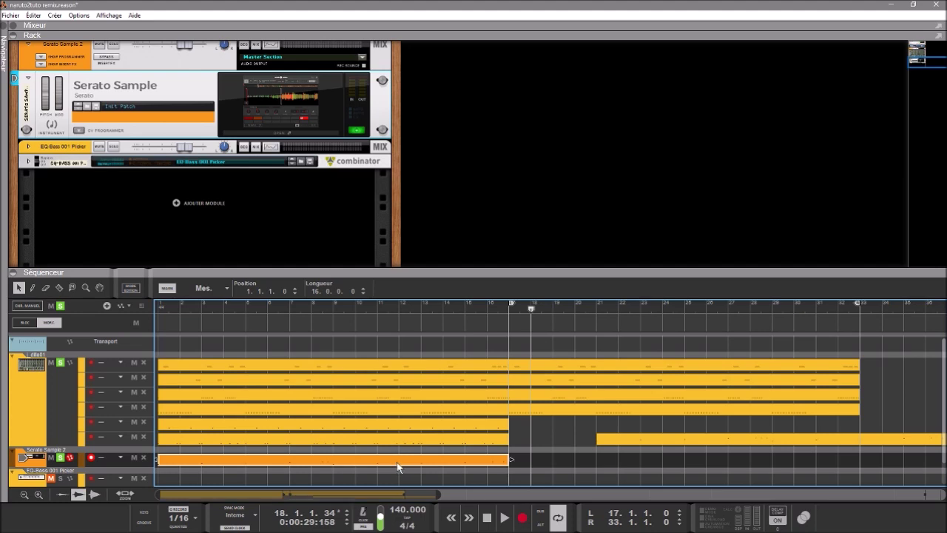
pyautogui.moveTo(725, 444); pyautogui.dragTo(646, 457)
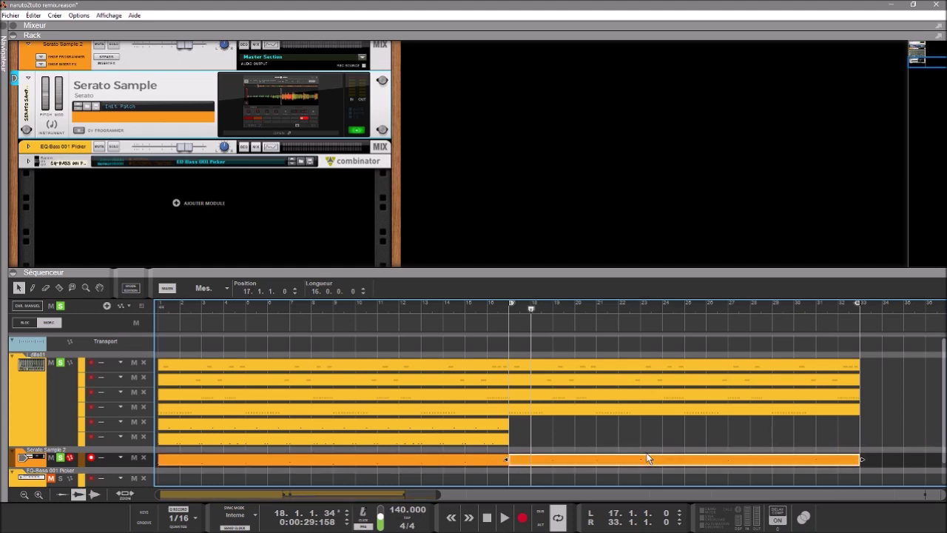
pyautogui.press('space')
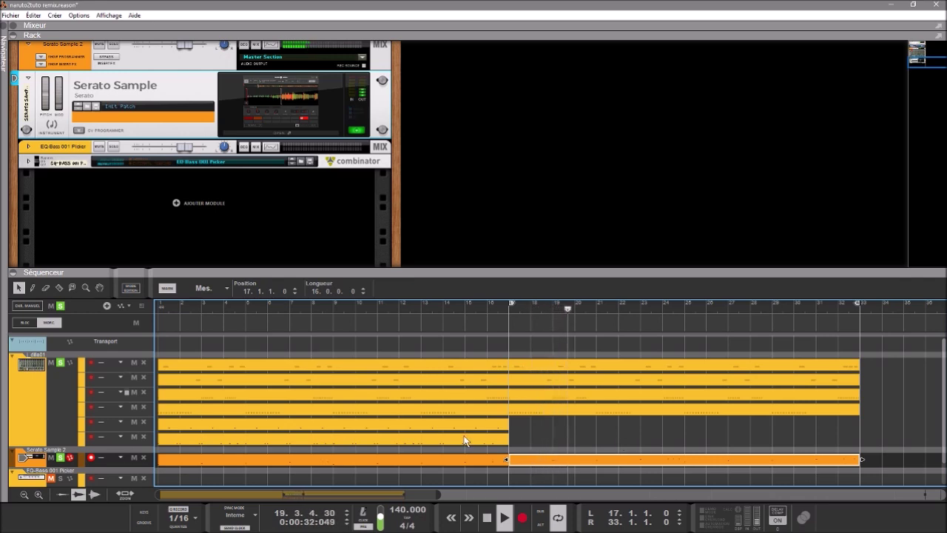
# Record a new drum part on the lowest Redrum lane from bar 17 to bar 33
pyautogui.click(91, 437)
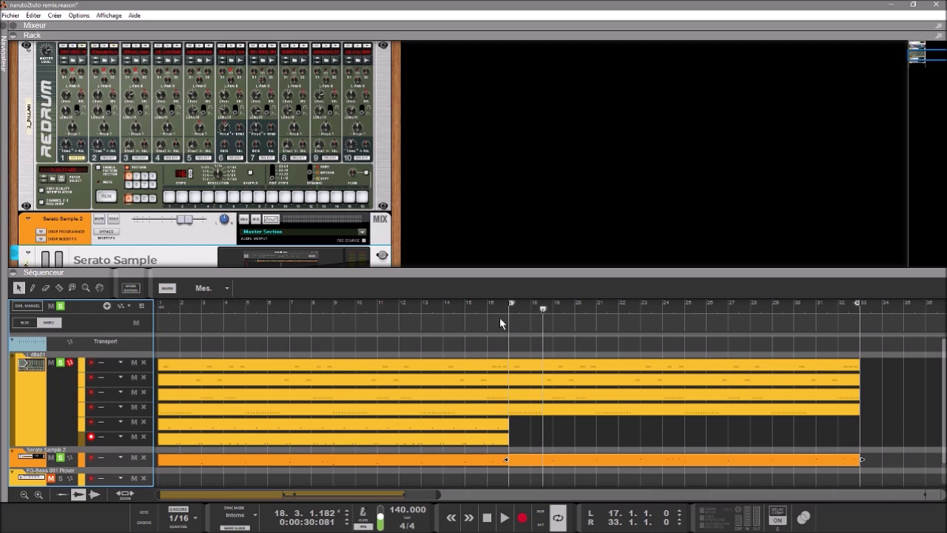
pyautogui.press('KP_0')
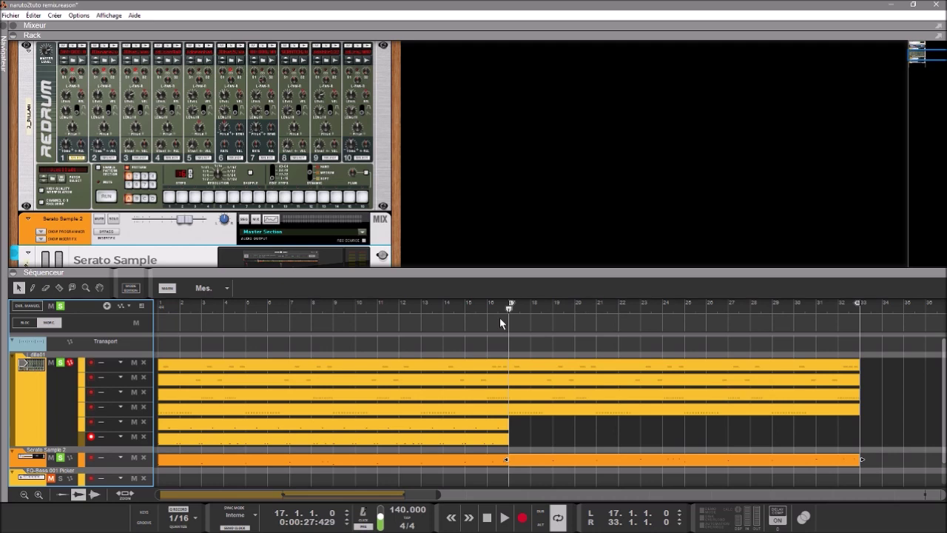
pyautogui.press('KP_Multiply')
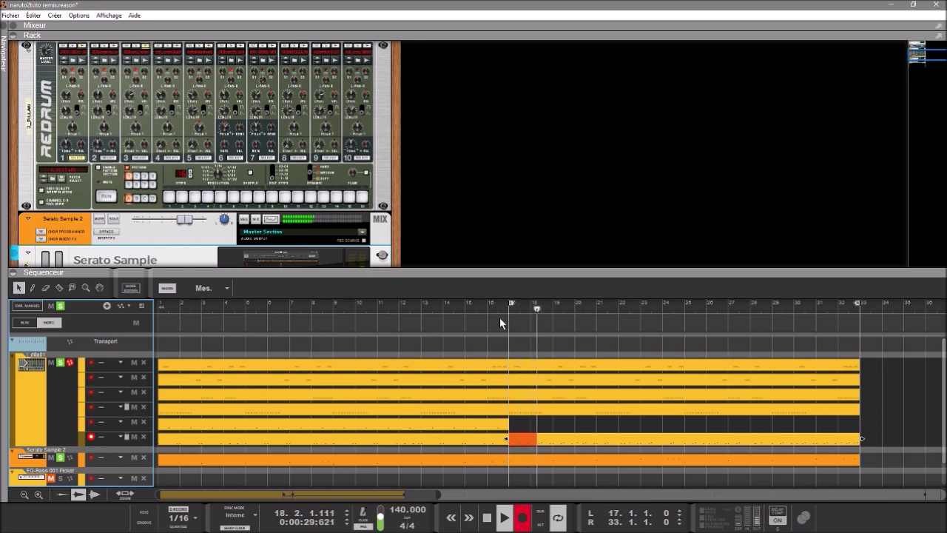
pyautogui.hotkey('ctrl', 'Return')
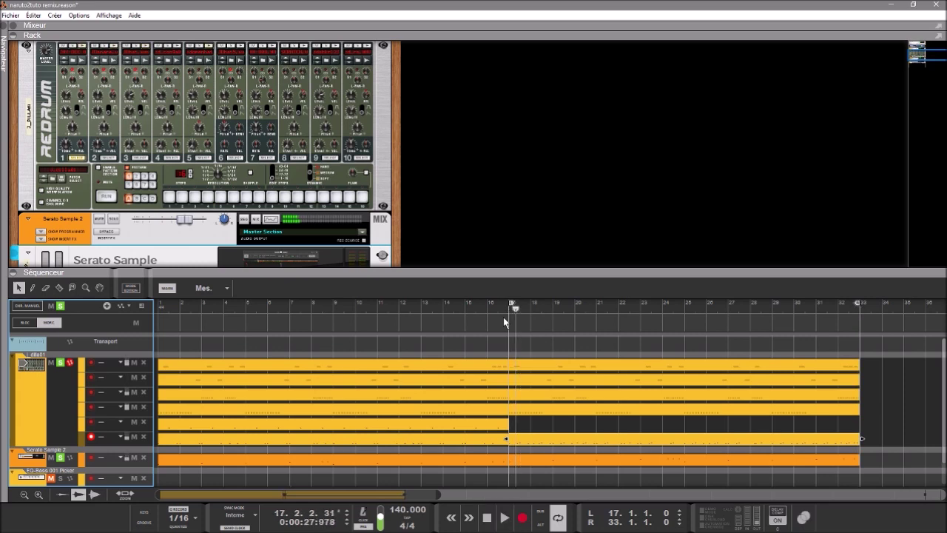
# Extract the notes of the lowest Redrum clip at bar 17 to separate lanes, using the Abréger option and moving the notes
pyautogui.click(639, 445)
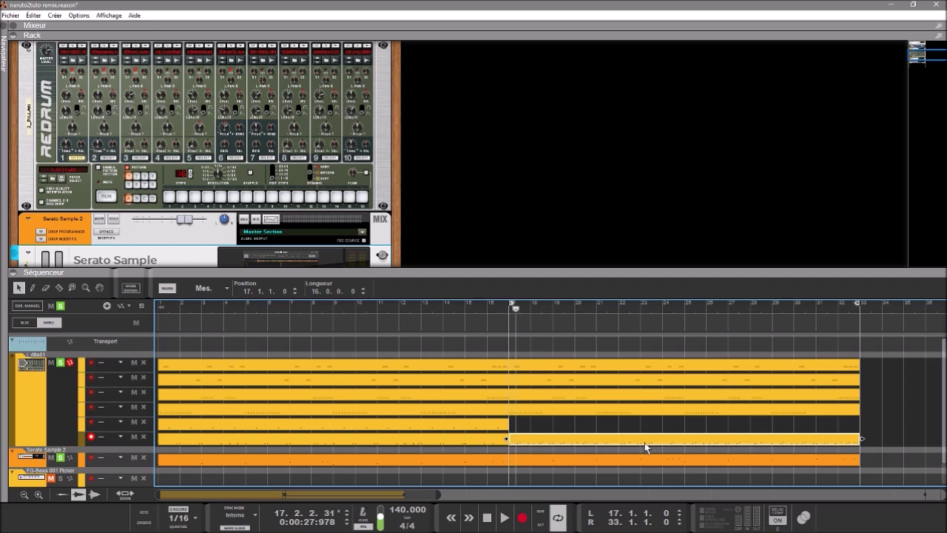
pyautogui.press('F8')
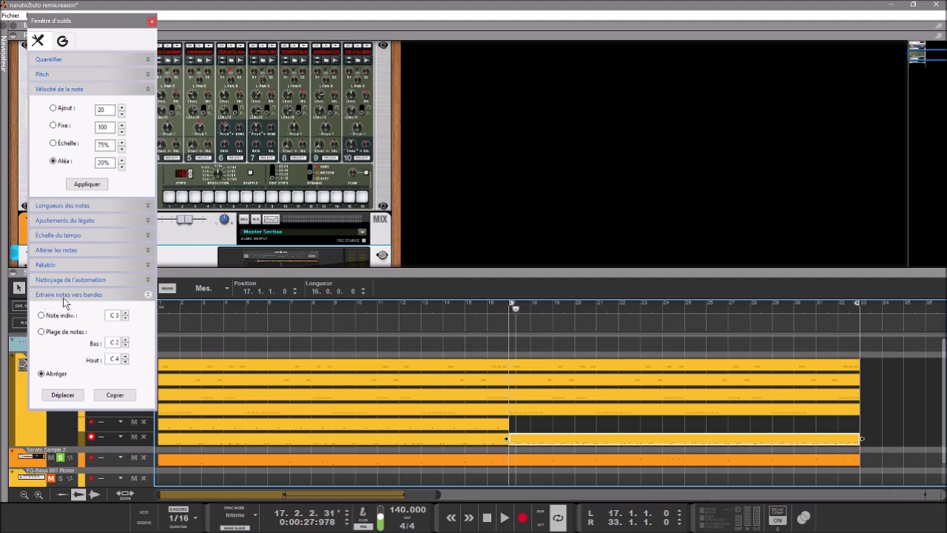
pyautogui.click(65, 397)
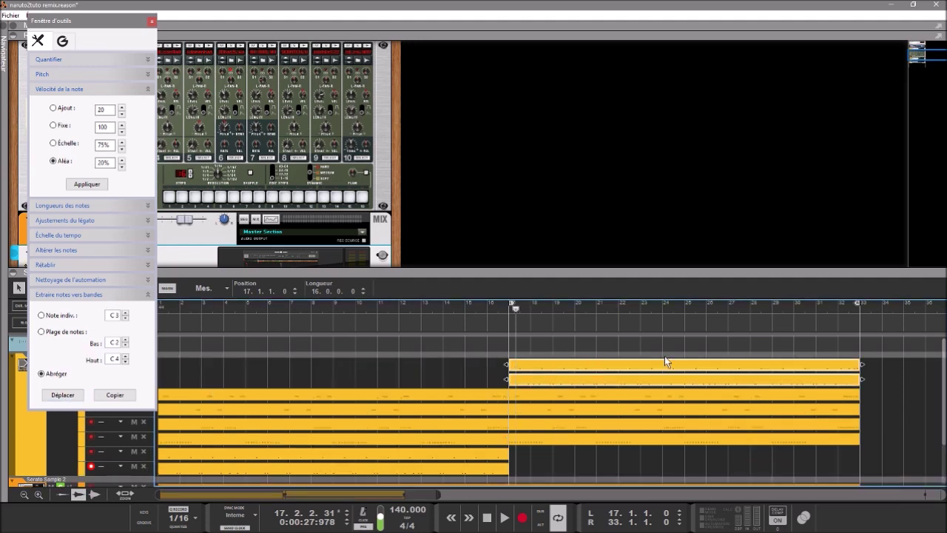
# Move the two extracted clips down to the lowest two Redrum lanes, keeping their start at bar 17
pyautogui.click(873, 361)
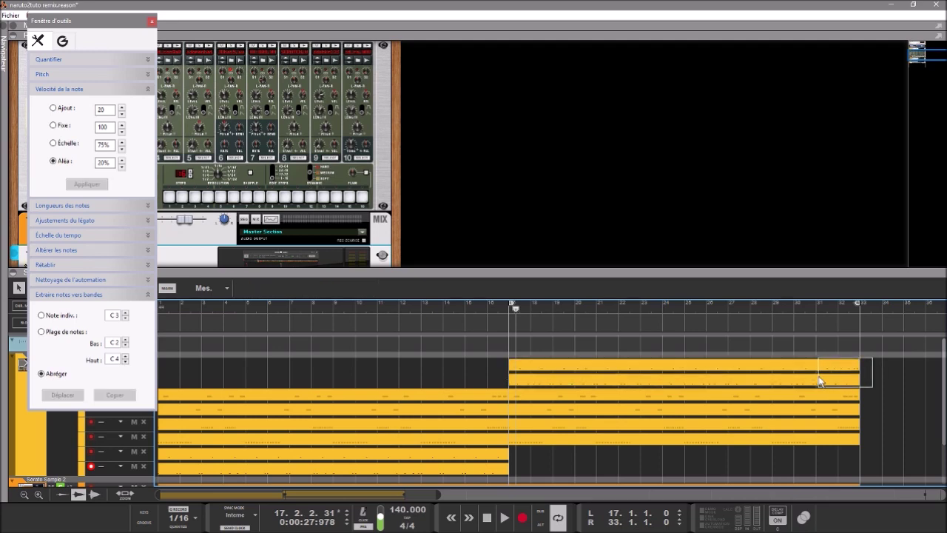
pyautogui.click(799, 370)
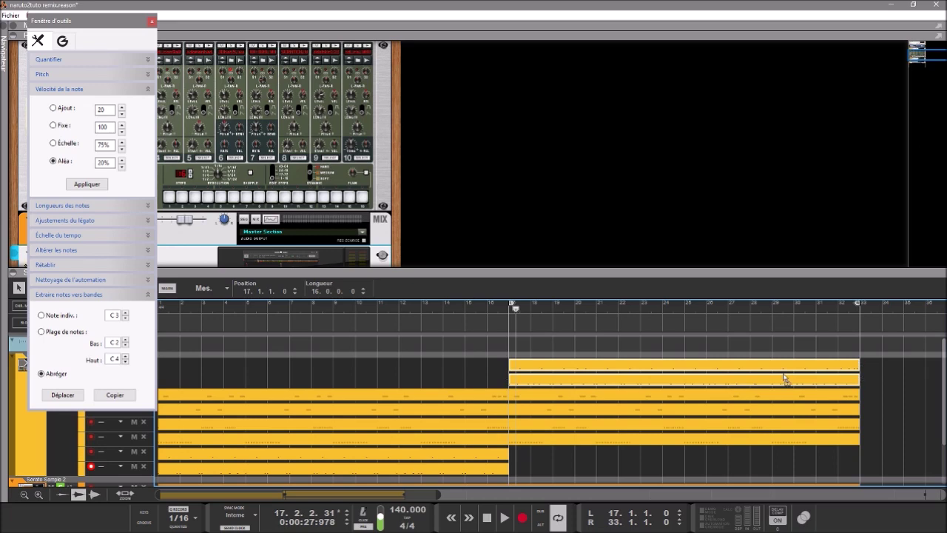
pyautogui.moveTo(782, 386); pyautogui.dragTo(778, 474)
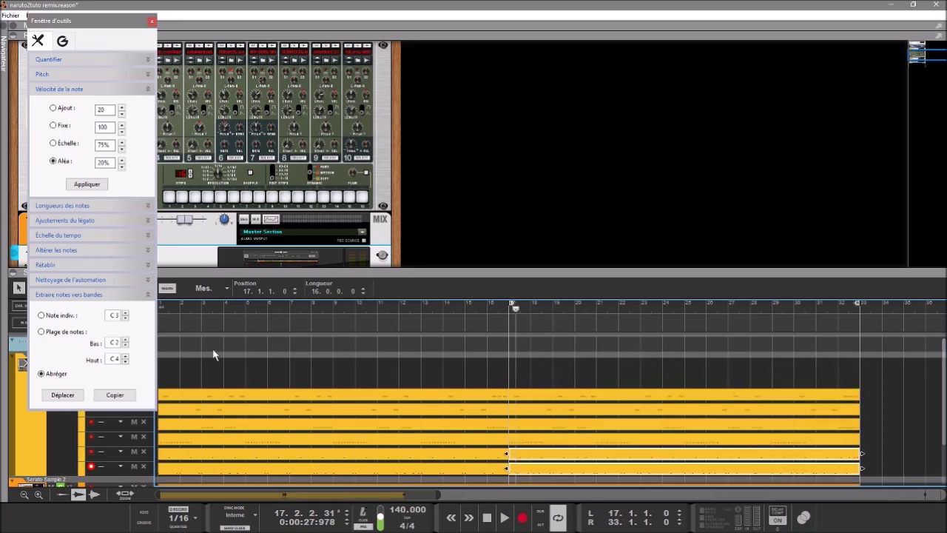
# Close the tool window and delete the two empty lanes at the top of the Redrum track
pyautogui.click(152, 23)
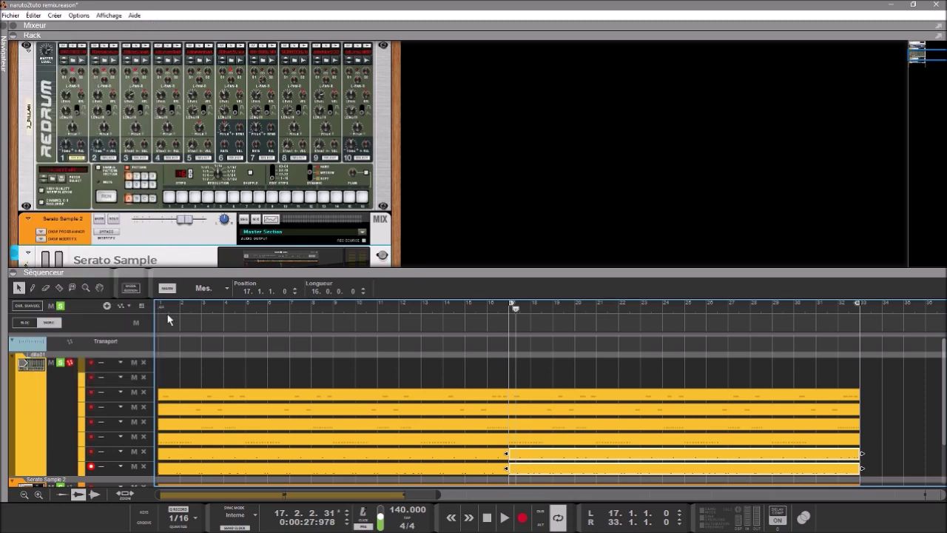
pyautogui.click(145, 362)
pyautogui.scroll(-1, 147, 374)
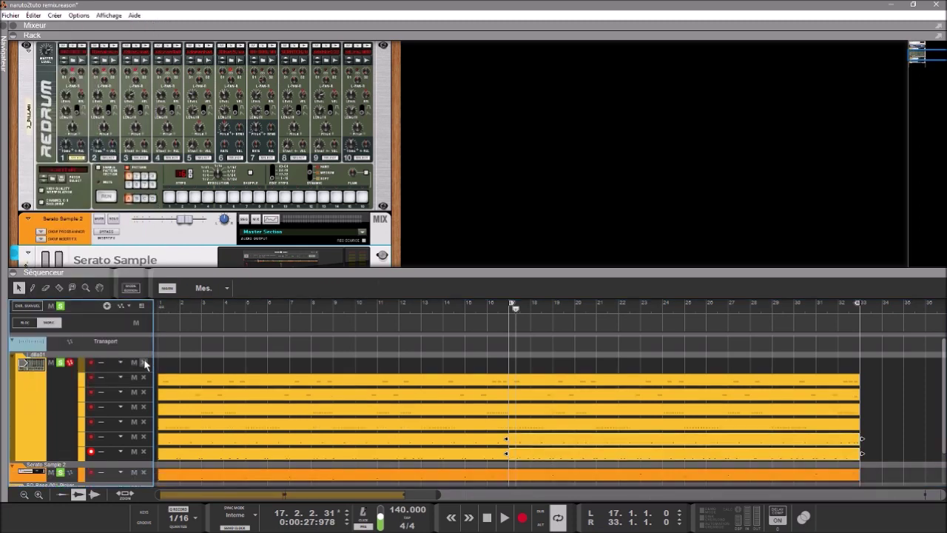
pyautogui.scroll(-1, 145, 363)
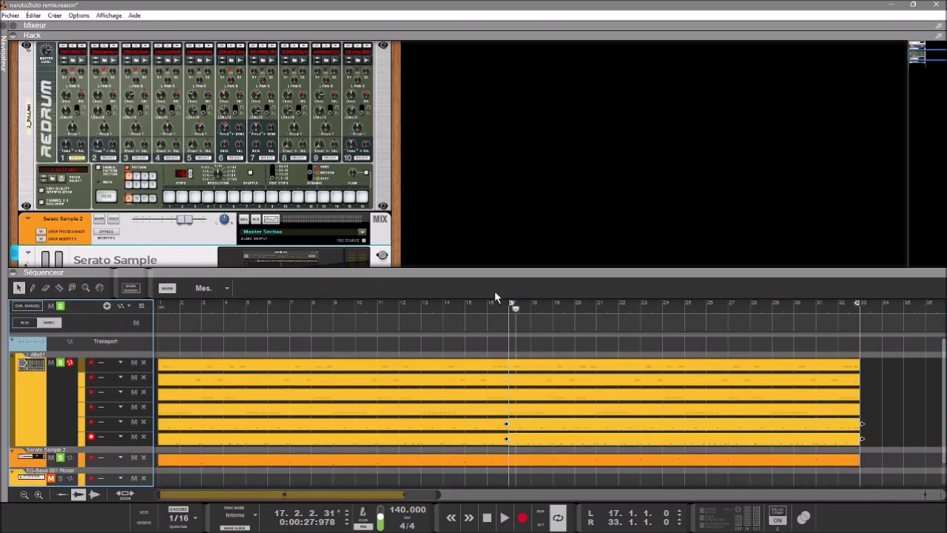
# Set the loop start to bar 1, play the arrangement, and deselect the clips
pyautogui.moveTo(513, 305); pyautogui.dragTo(315, 306)
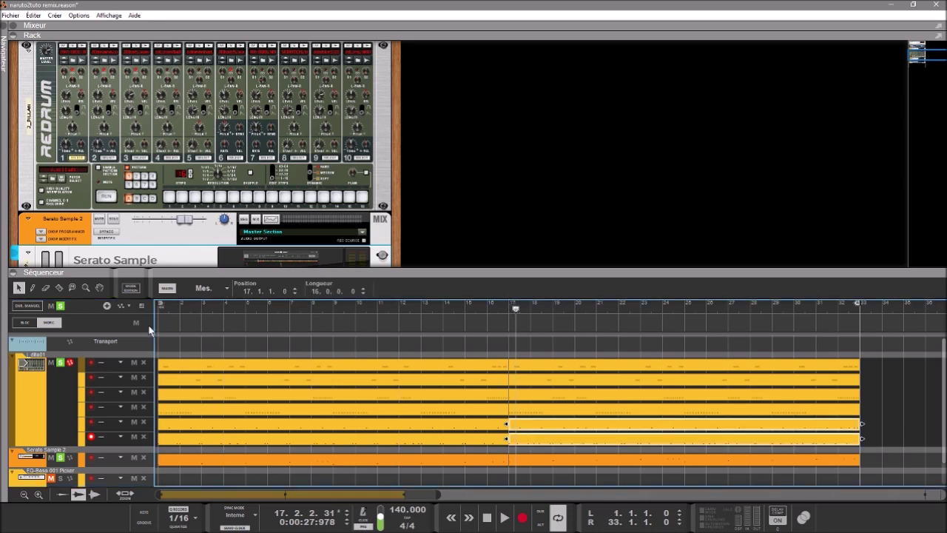
pyautogui.press('space')
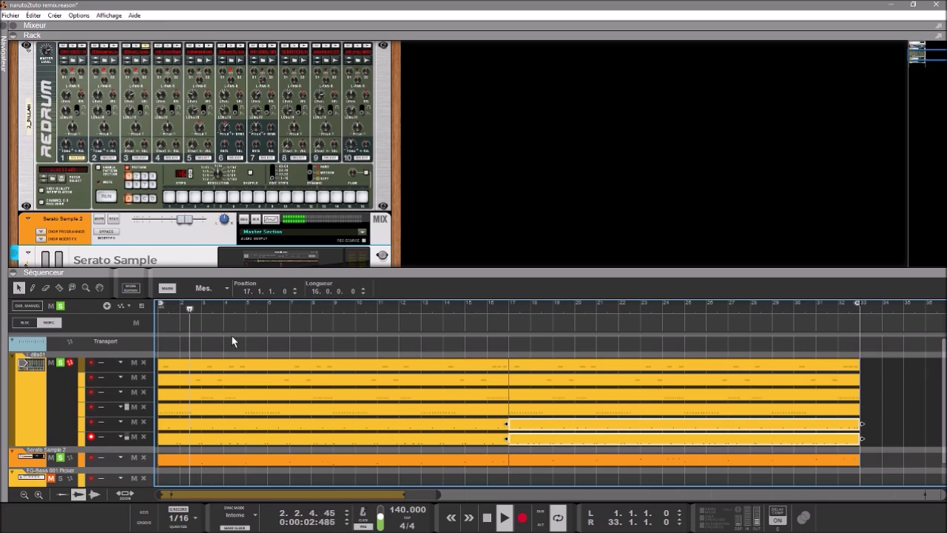
pyautogui.click(575, 344)
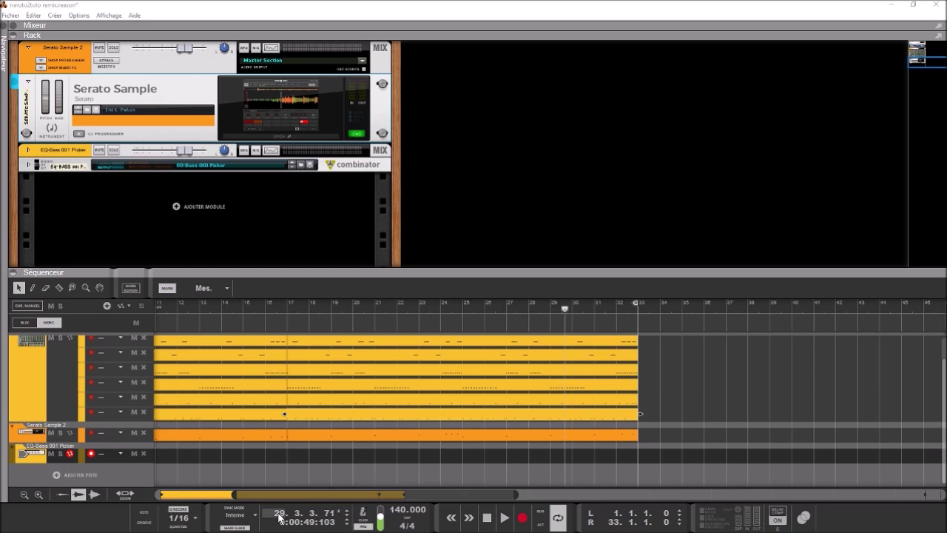
# Record a bass line on the EQ-Bass 001 Picker track from bar 1 to bar 33
pyautogui.moveTo(234, 495); pyautogui.dragTo(158, 494)
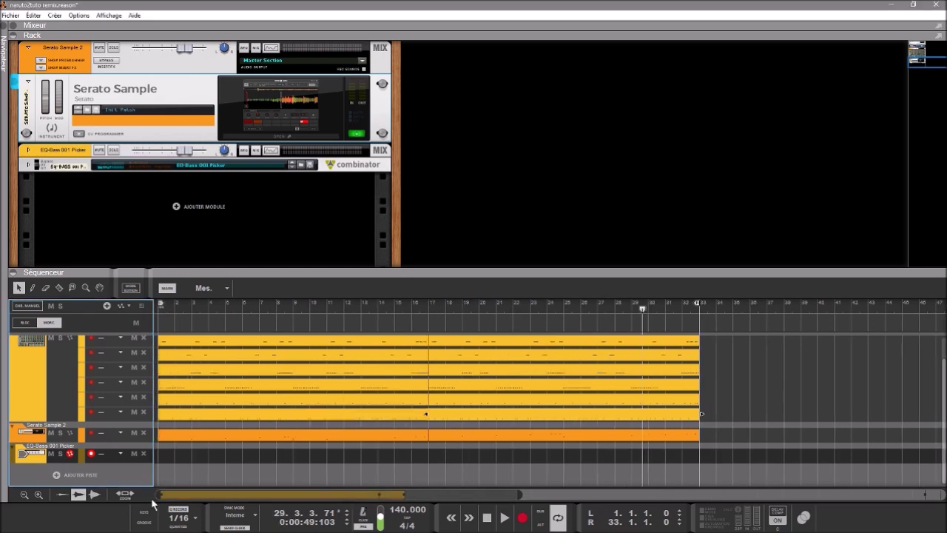
pyautogui.press('KP_7')
pyautogui.press('KP_7')
pyautogui.press('KP_7')
pyautogui.press('KP_7')
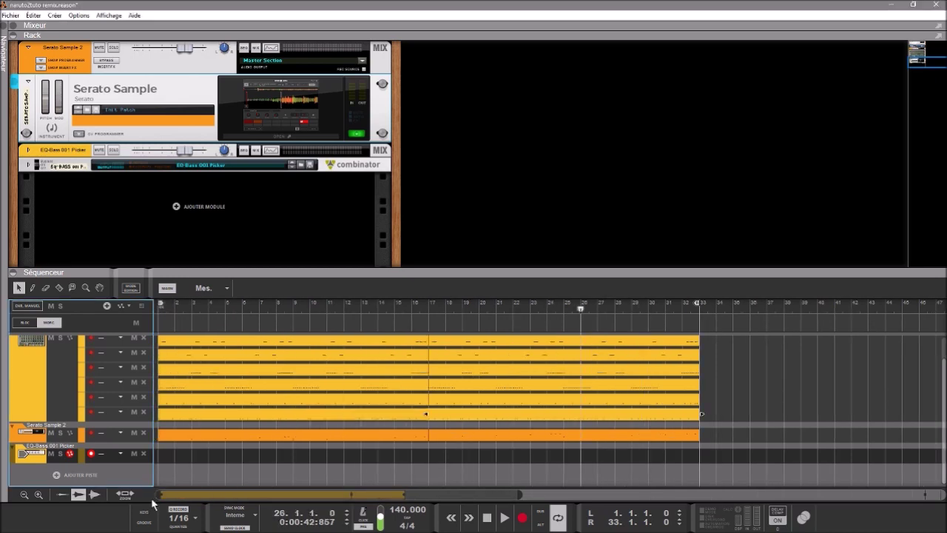
pyautogui.press('KP_Multiply')
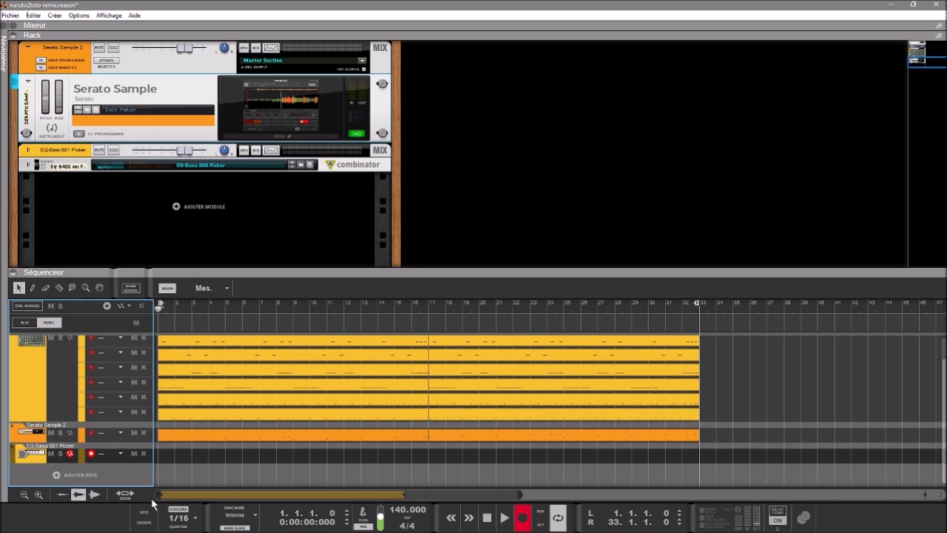
pyautogui.press('space')
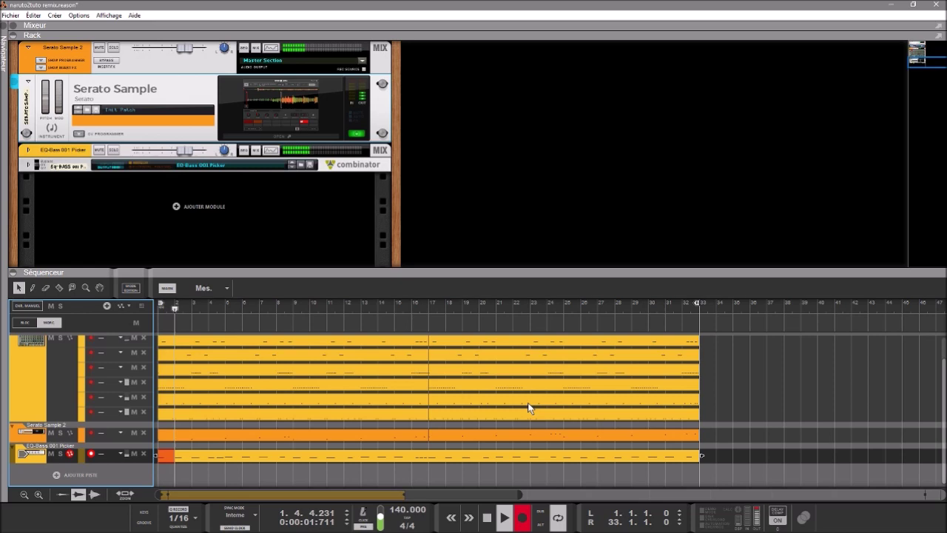
pyautogui.click(527, 517)
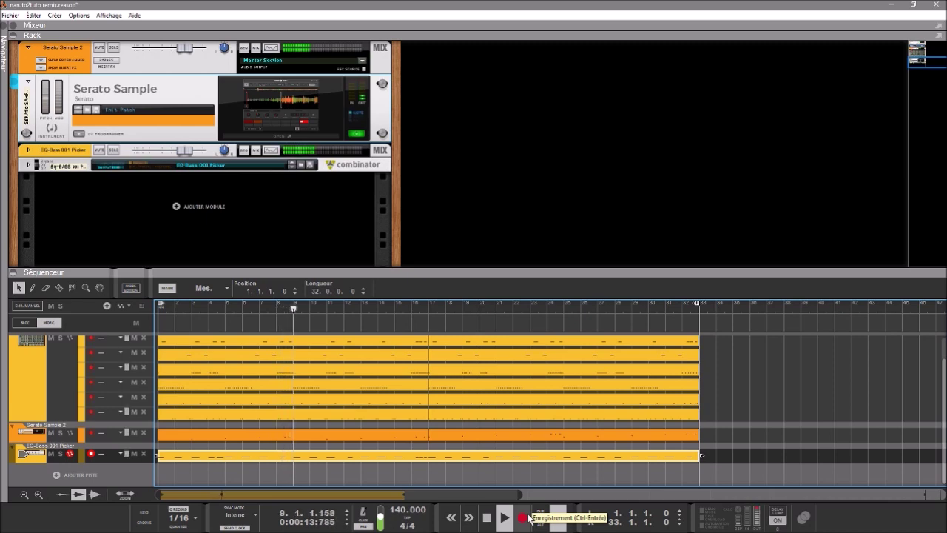
# Play the full 32-bar loop from bar 1 with the recorded bass, and stop playback
pyautogui.press('space')
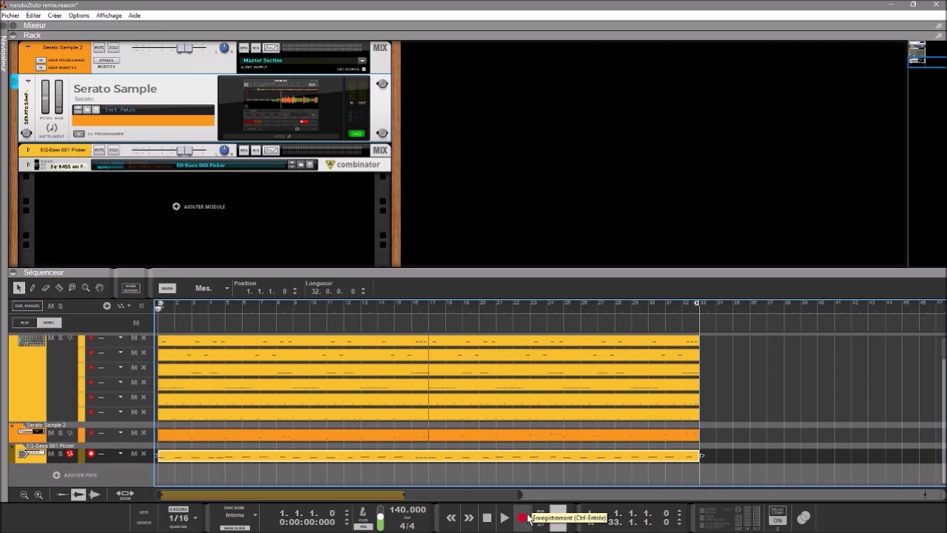
pyautogui.press('space')
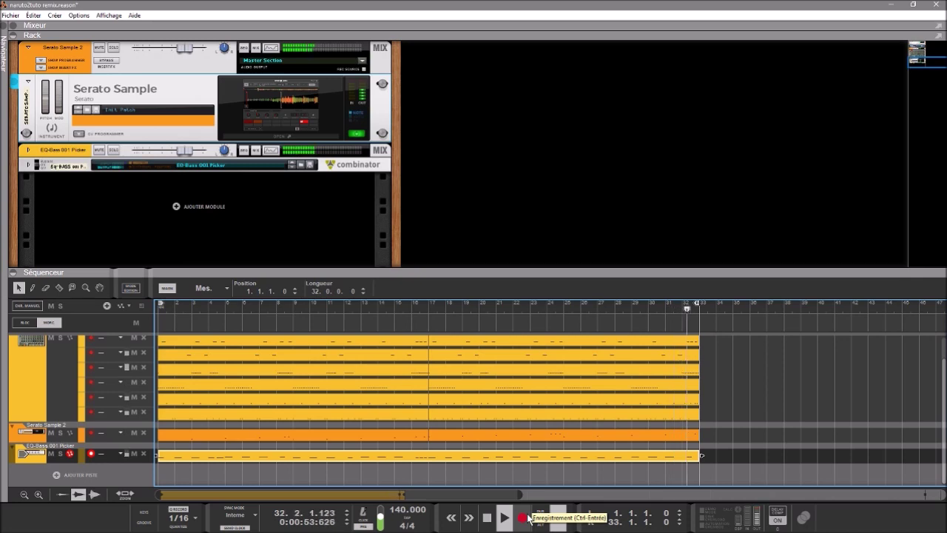
pyautogui.press('space')
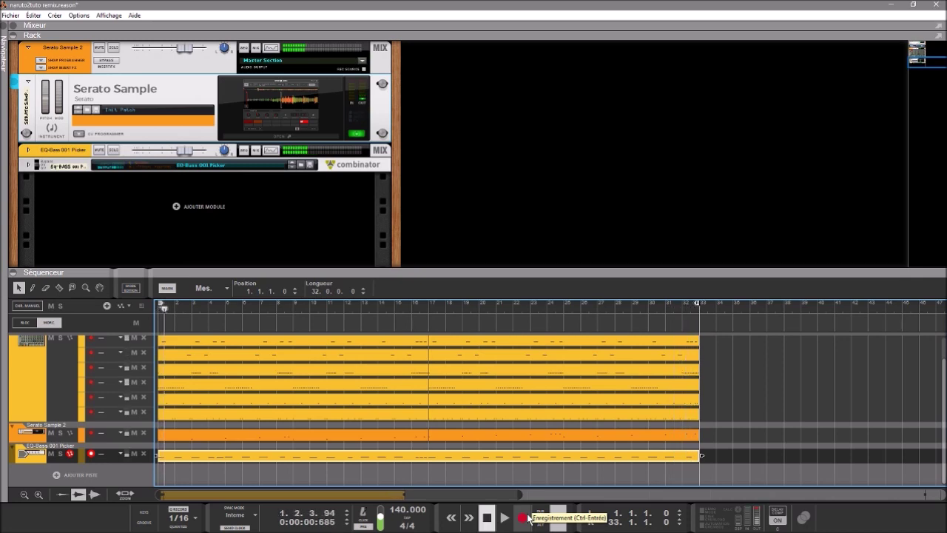